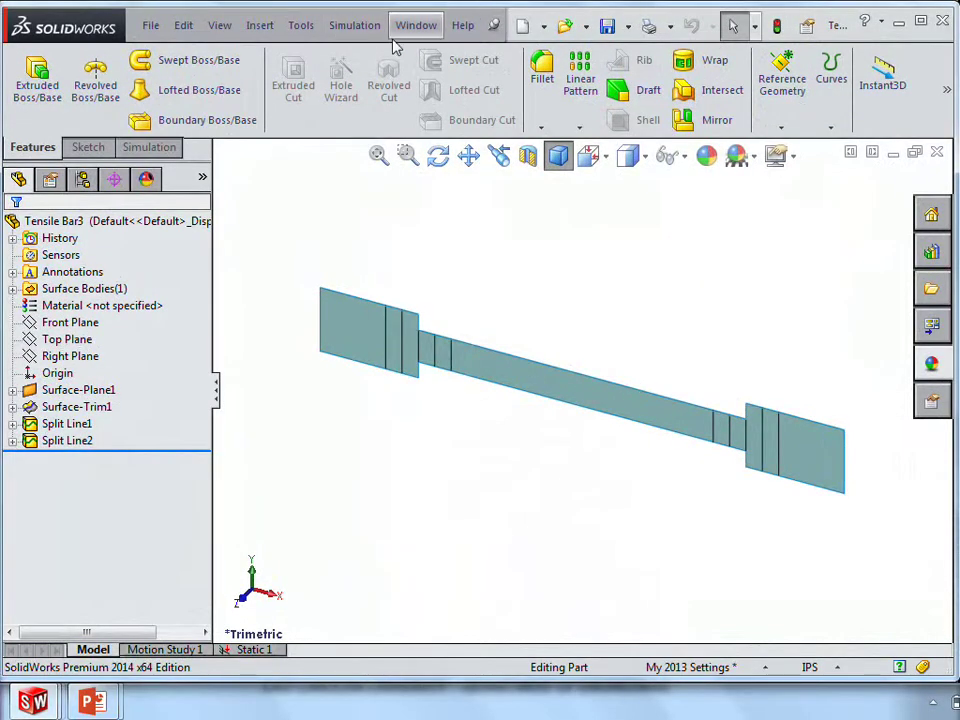
Bring up the 2 Tensile Bar window from the Window menu and restore it to full size
{"action": "left_click", "coordinate": [415, 25]}
{"action": "left_click", "coordinate": [461, 214]}
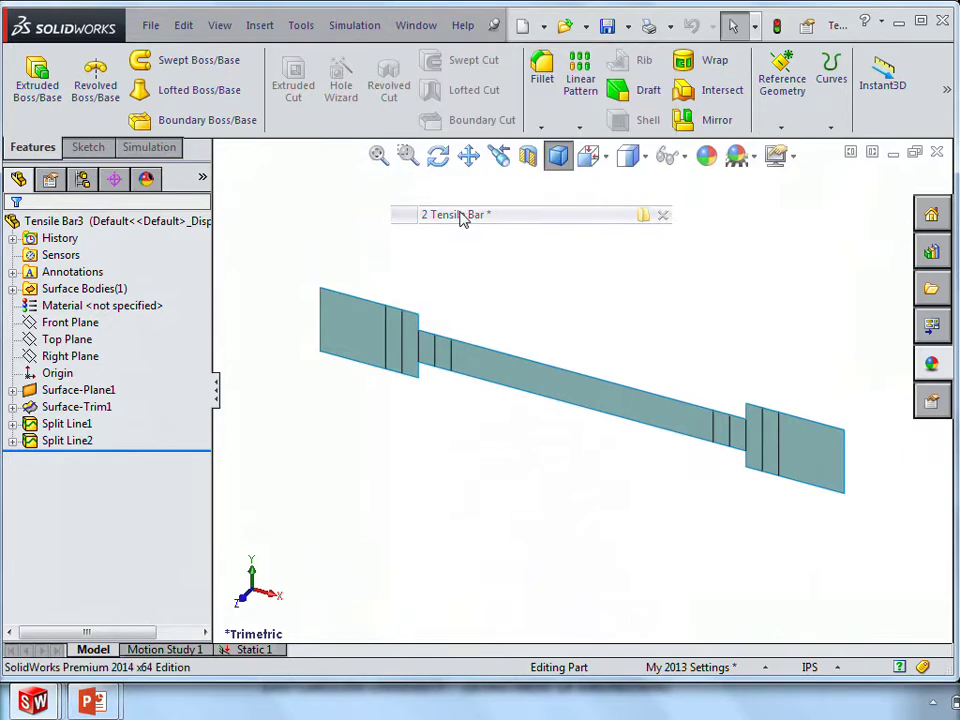
{"action": "double_click", "coordinate": [461, 214]}
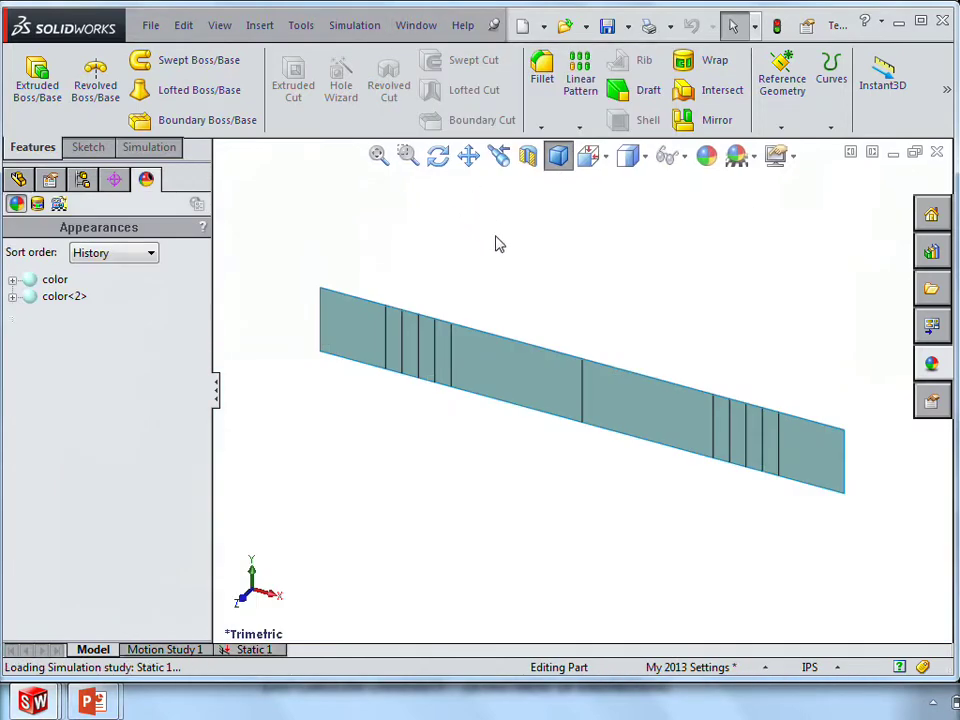
Select several split face bands near the bar's left end to inspect them, then clear the selection
{"action": "left_click", "coordinate": [365, 332]}
{"action": "left_click", "coordinate": [393, 340]}
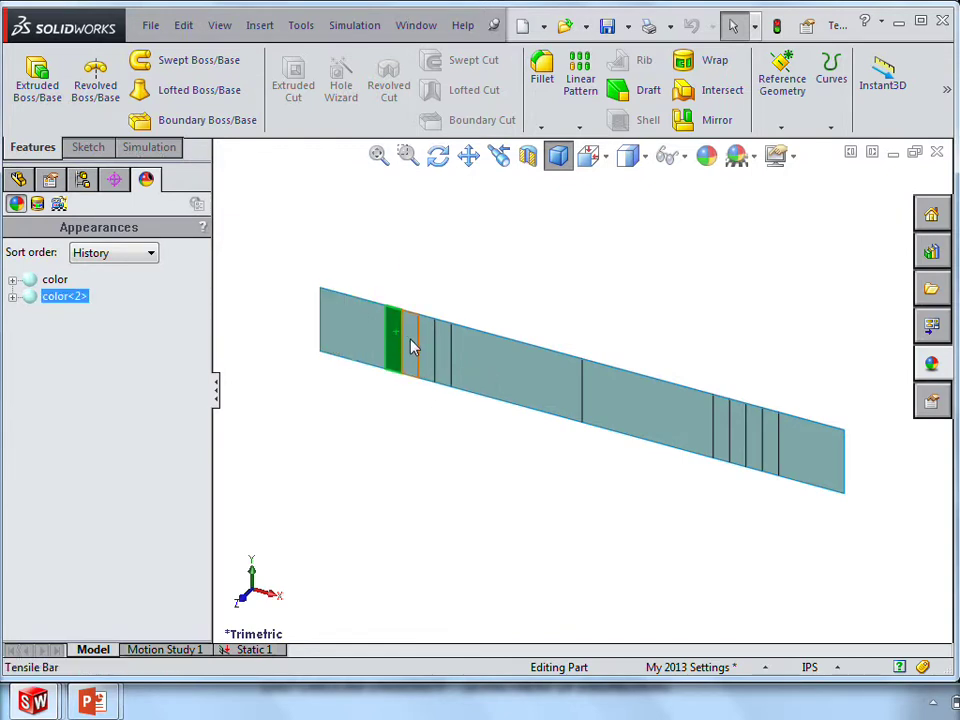
{"action": "left_click", "coordinate": [413, 346]}
{"action": "left_click", "coordinate": [428, 346]}
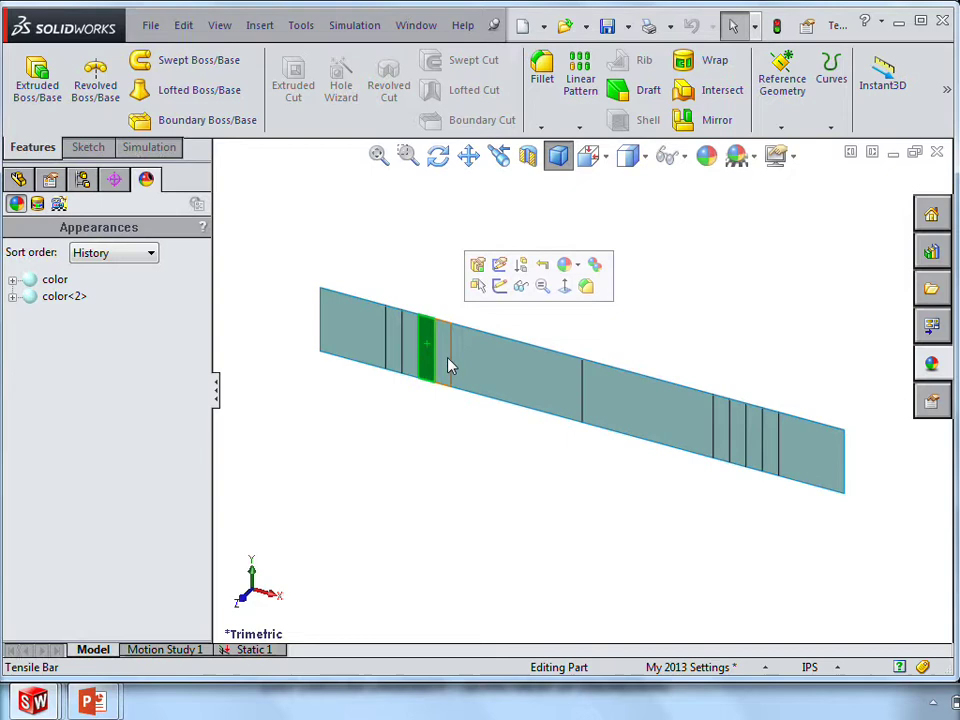
{"action": "left_click", "coordinate": [484, 285]}
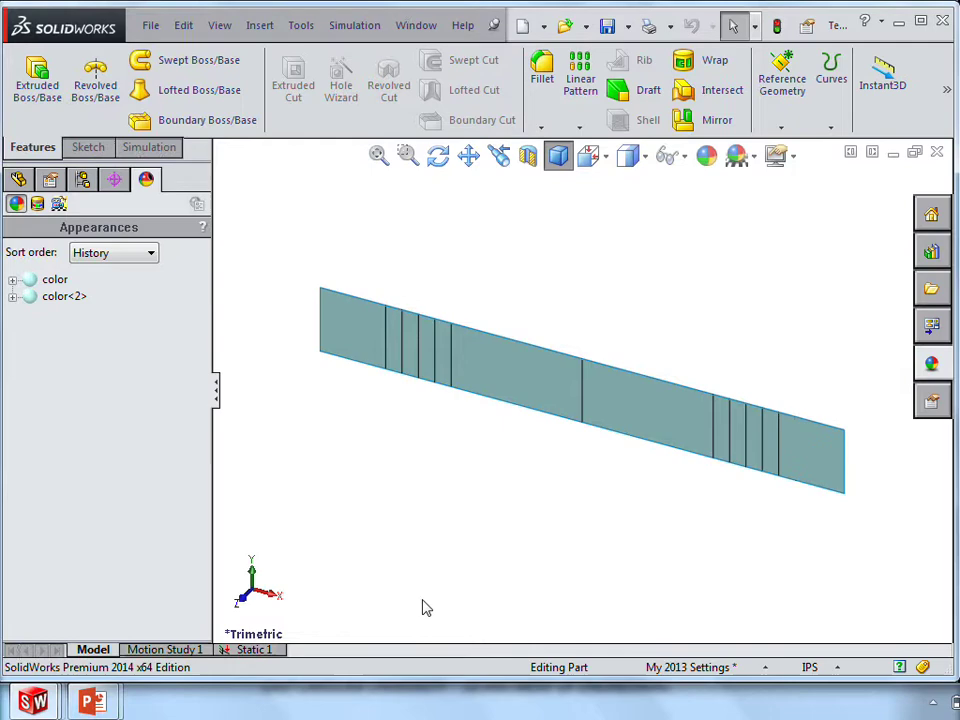
Open the Static 1 study showing the fixed end, 250 lbf force, mesh and results
{"action": "left_click", "coordinate": [265, 651]}
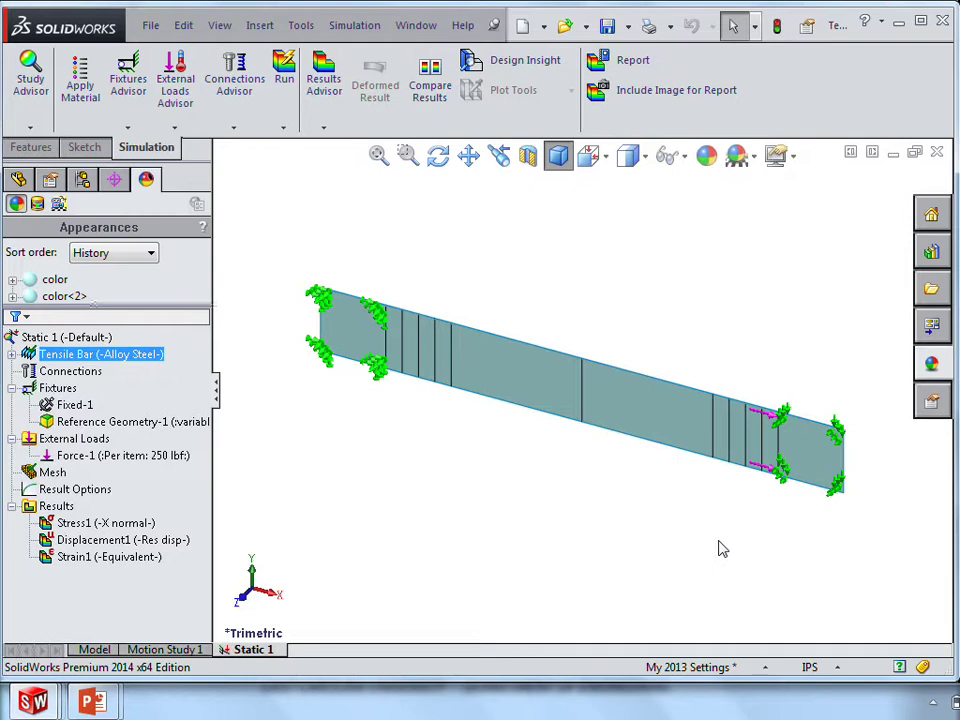
Remesh the tensile bar with a Fine-density shell mesh and zoom in on its right end
{"action": "left_click", "coordinate": [284, 128]}
{"action": "left_click", "coordinate": [314, 185]}
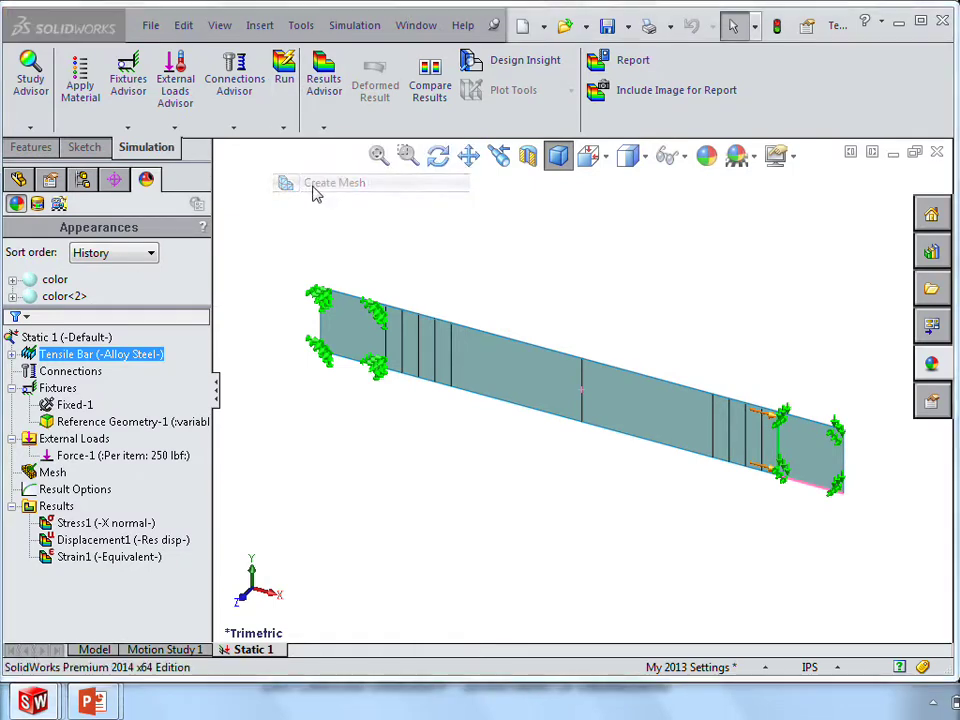
{"action": "left_click", "coordinate": [511, 393]}
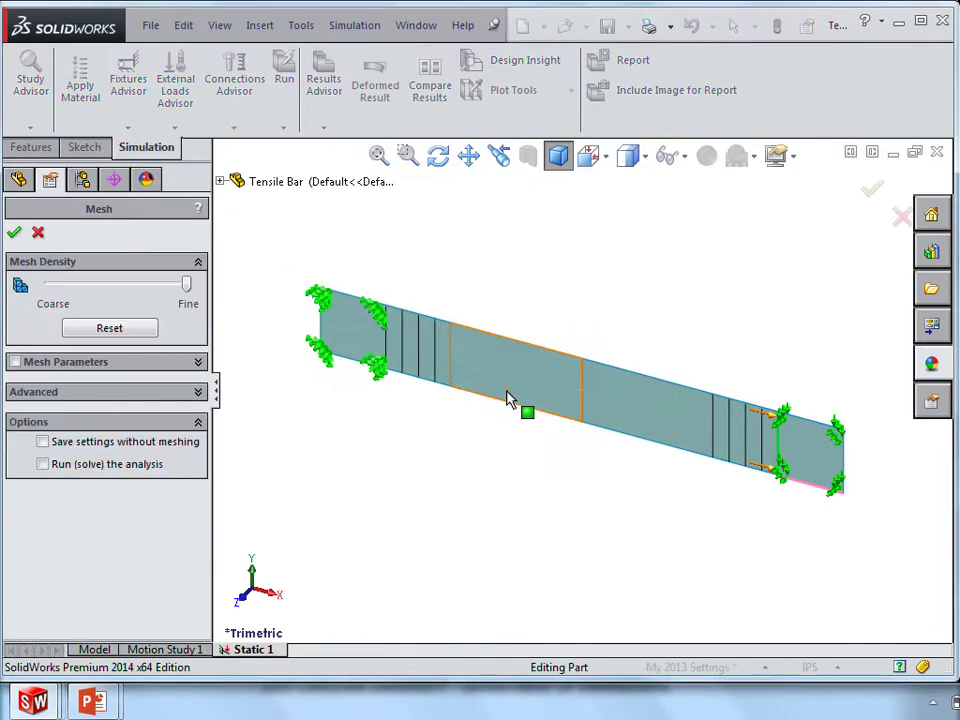
{"action": "left_click", "coordinate": [14, 235]}
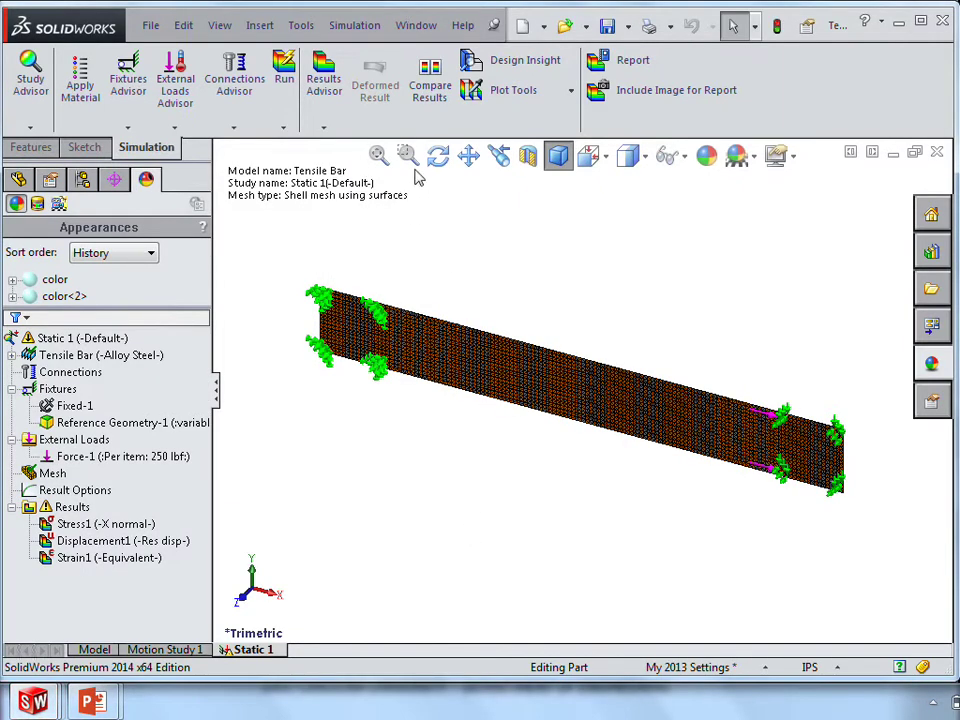
{"action": "left_click", "coordinate": [407, 155]}
{"action": "left_click_drag", "start_coordinate": [706, 381], "coordinate": [844, 510]}
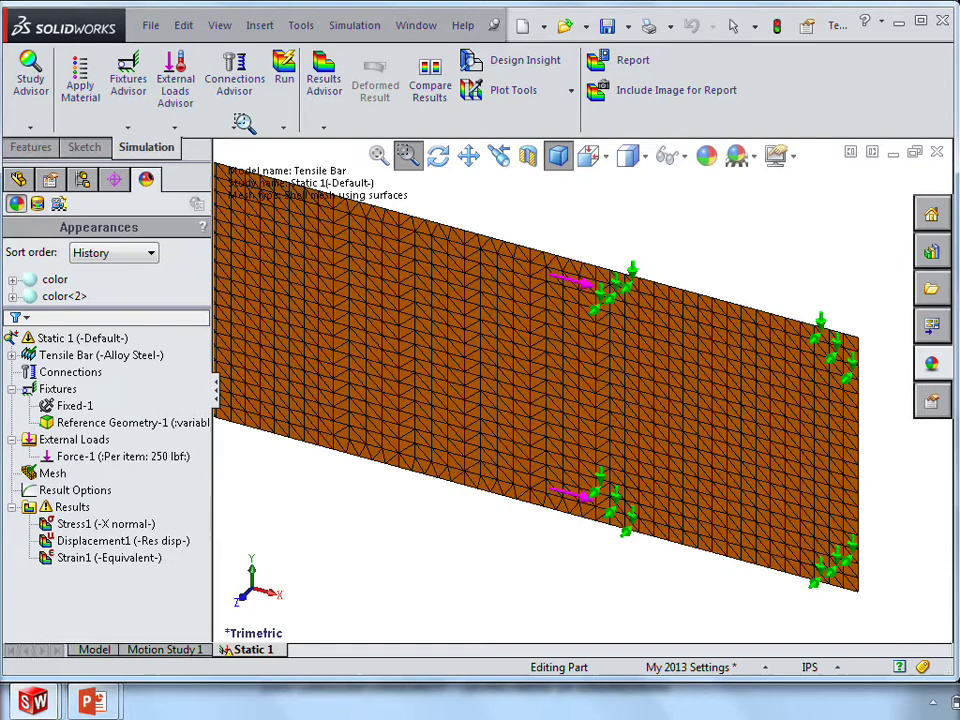
Run the study and view the Stress1 SX plot from the Front, zoomed on the loaded end
{"action": "left_click", "coordinate": [284, 70]}
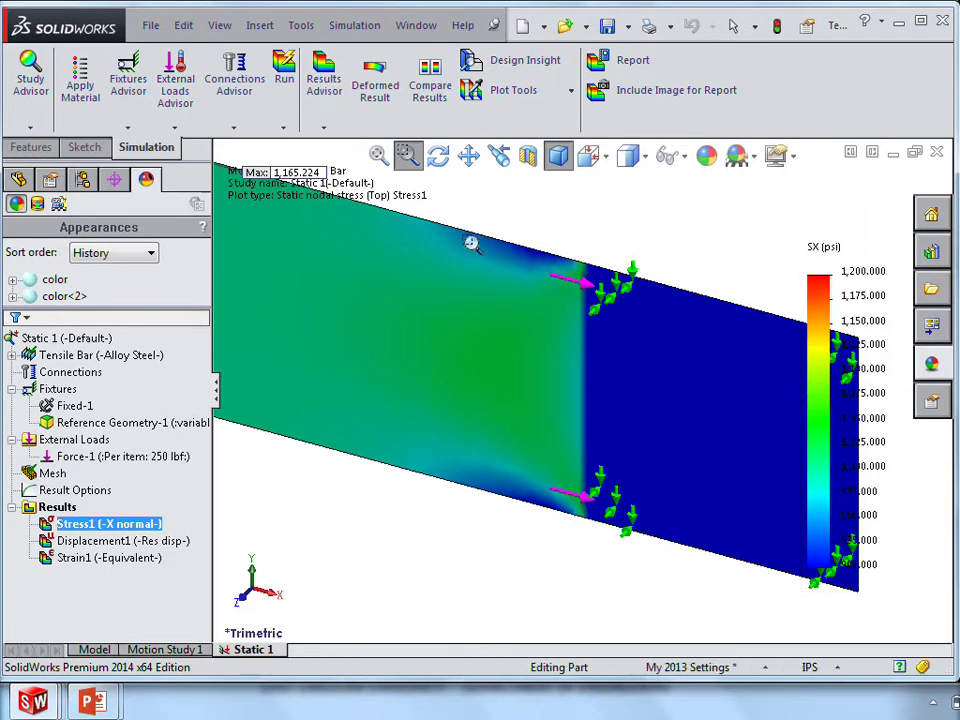
{"action": "left_click", "coordinate": [380, 158]}
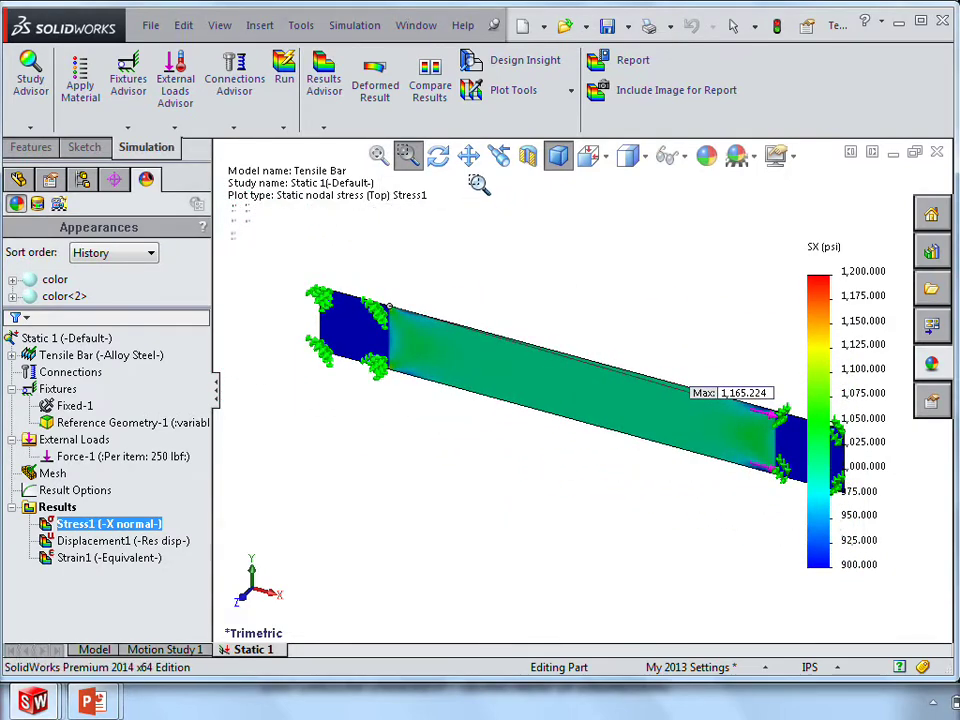
{"action": "left_click", "coordinate": [608, 158]}
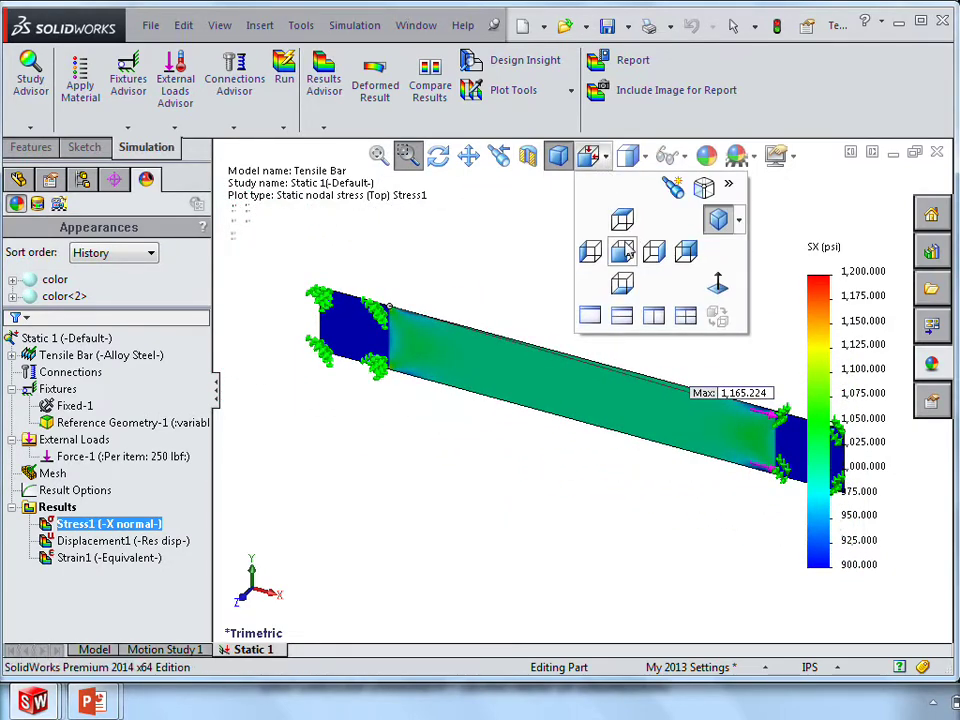
{"action": "left_click", "coordinate": [634, 252]}
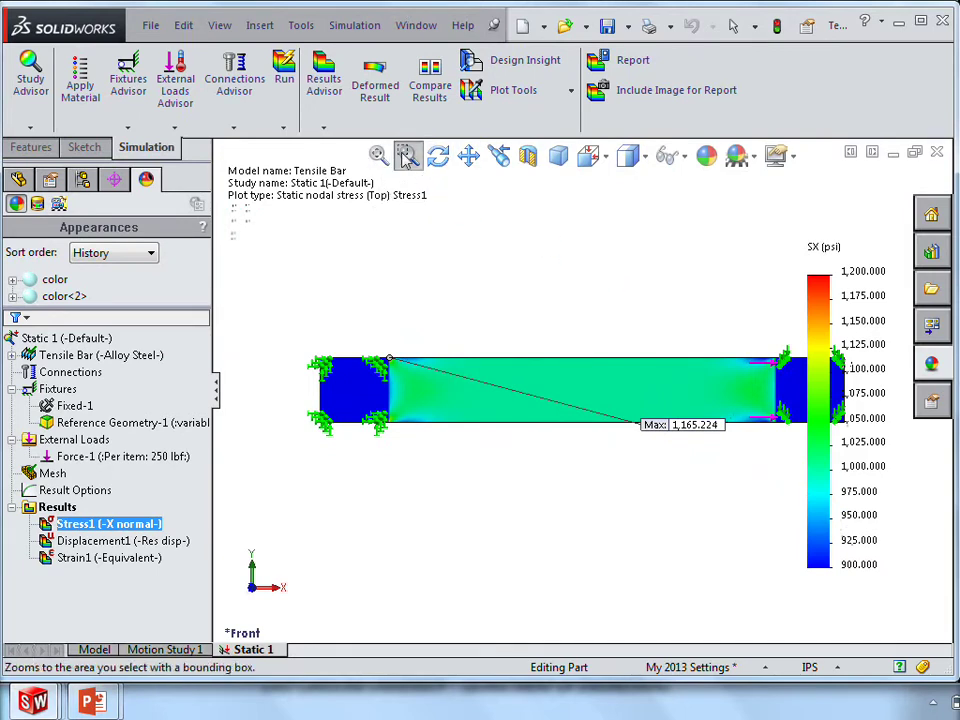
{"action": "key", "text": "Escape"}
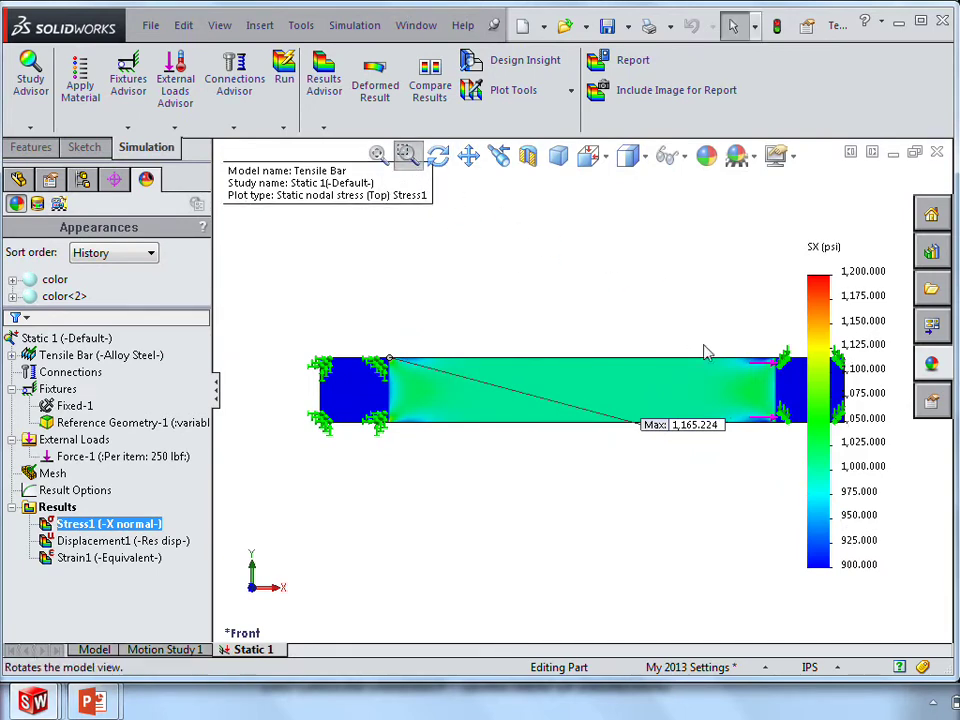
{"action": "left_click", "coordinate": [407, 155]}
{"action": "left_click_drag", "start_coordinate": [697, 334], "coordinate": [805, 448]}
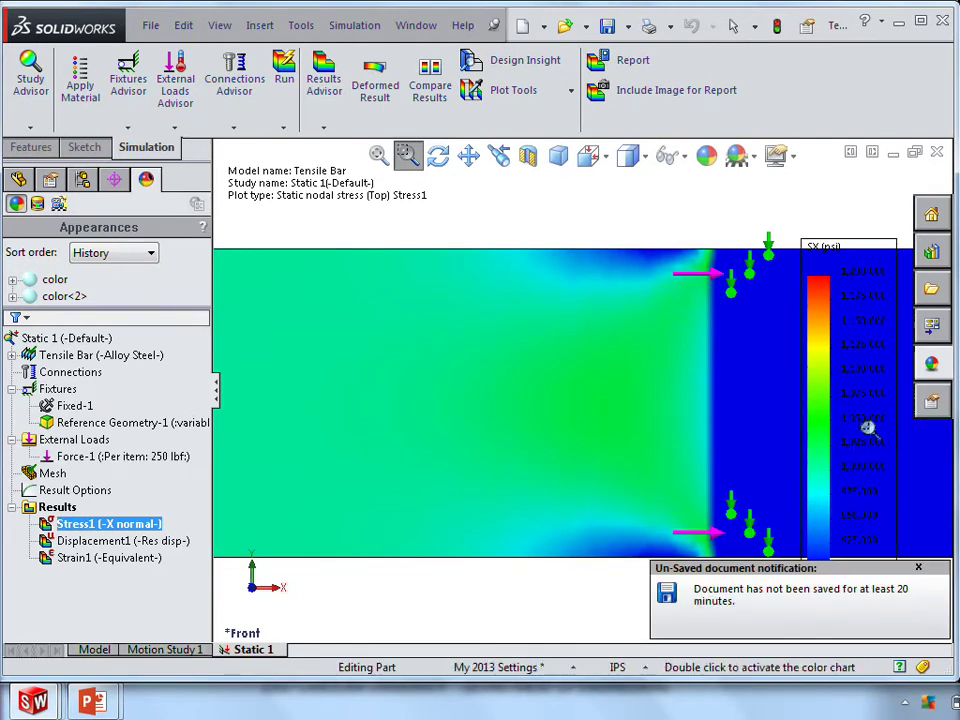
{"action": "left_click", "coordinate": [919, 569]}
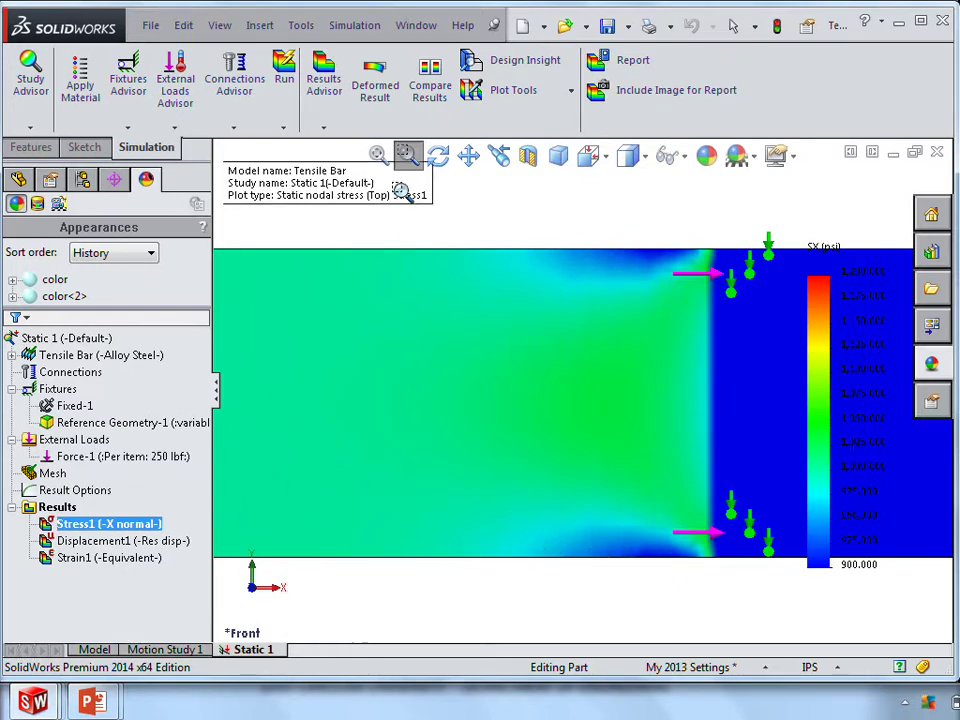
Probe SX on the middle Split Line2 edge, listing node values averaging 1000 psi
{"action": "left_click", "coordinate": [378, 153]}
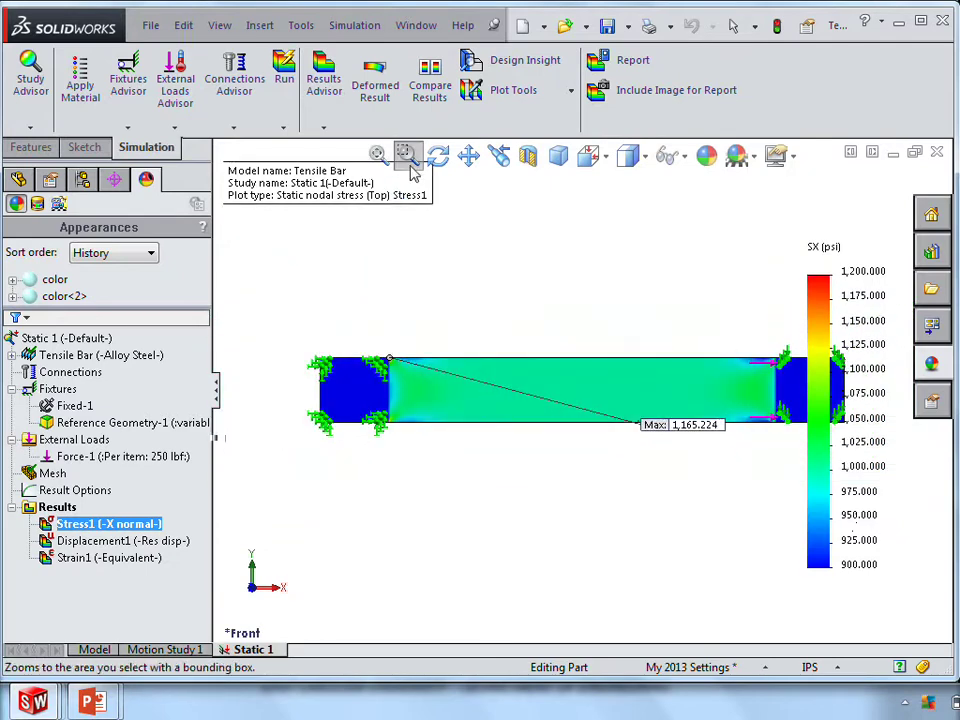
{"action": "left_click", "coordinate": [505, 95]}
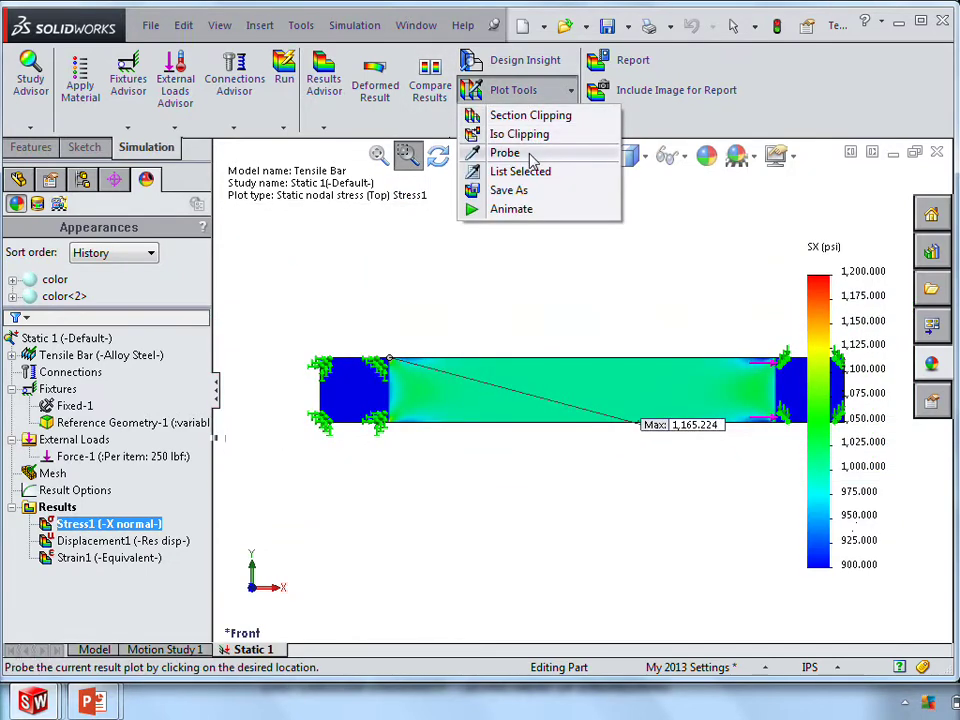
{"action": "left_click", "coordinate": [497, 152]}
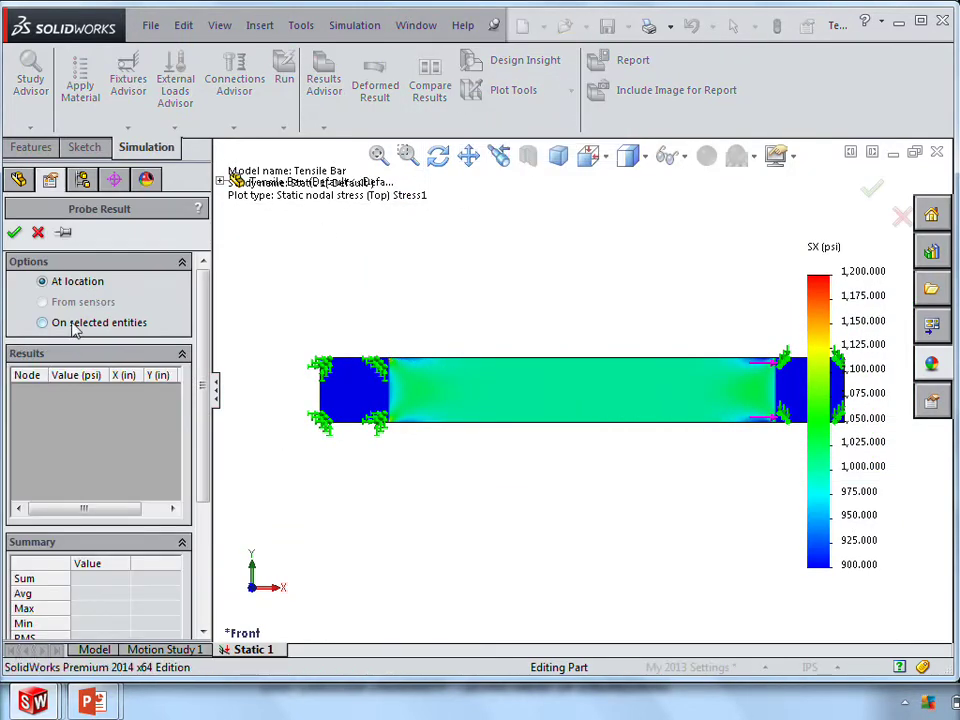
{"action": "left_click", "coordinate": [45, 322]}
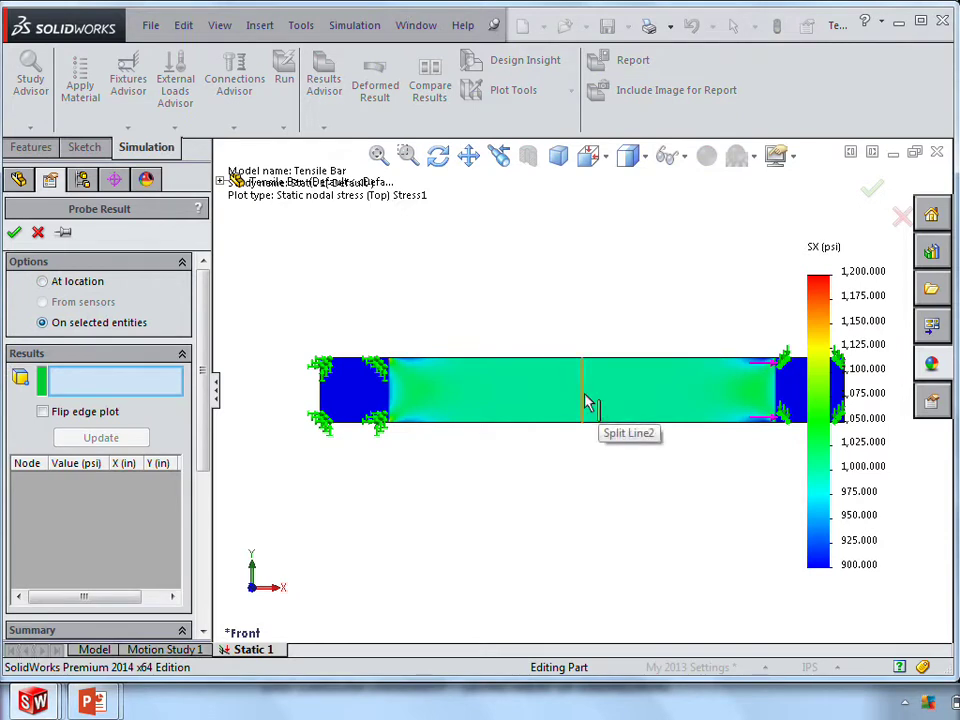
{"action": "left_click", "coordinate": [587, 402]}
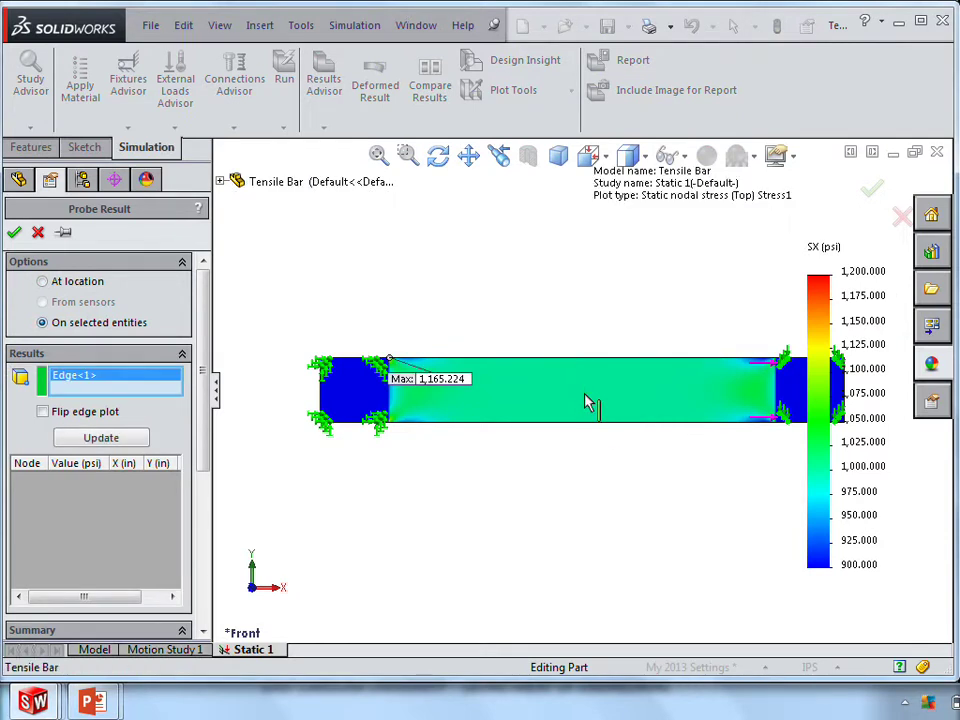
{"action": "left_click", "coordinate": [108, 437]}
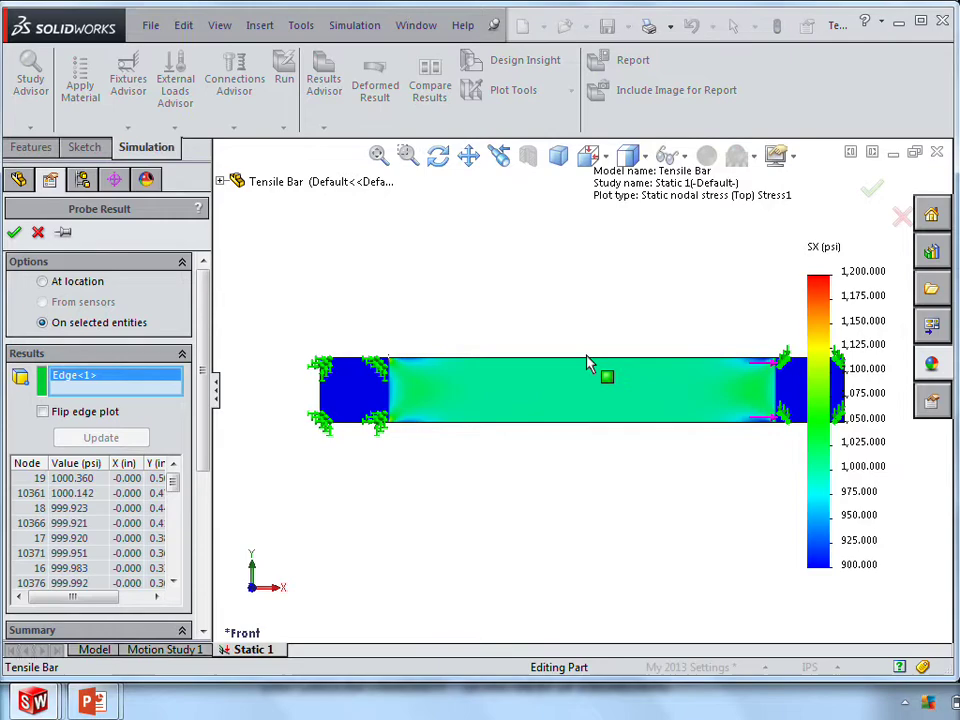
Graph the stress along that edge, review the plot, and close it
{"action": "left_click_drag", "start_coordinate": [204, 375], "coordinate": [184, 525]}
{"action": "left_click", "coordinate": [90, 607]}
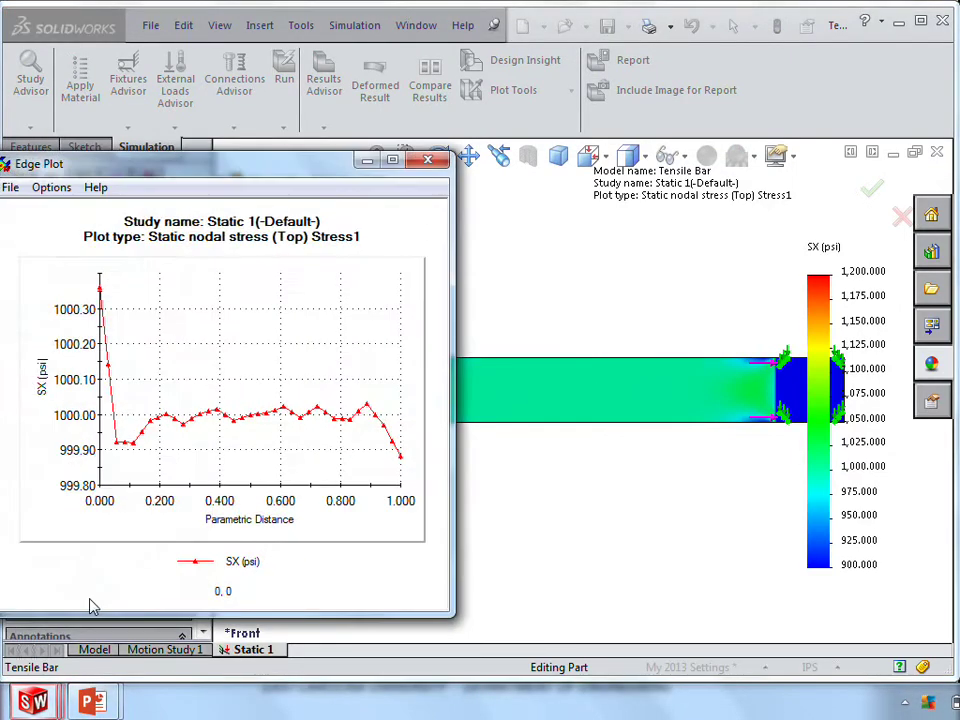
{"action": "left_click_drag", "start_coordinate": [251, 176], "coordinate": [443, 141]}
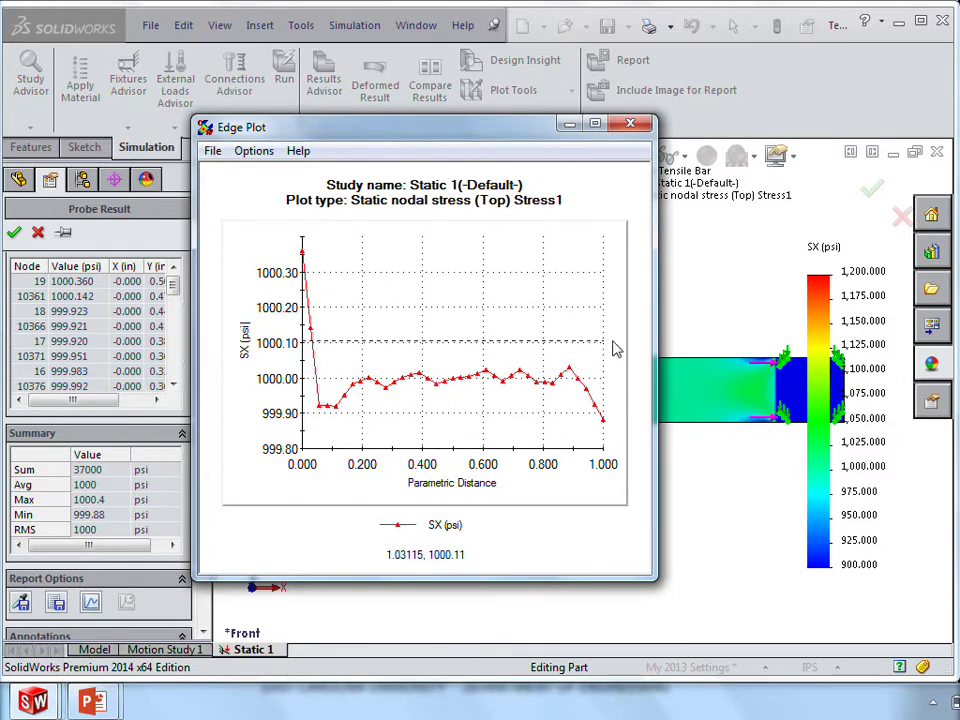
{"action": "left_click", "coordinate": [630, 124]}
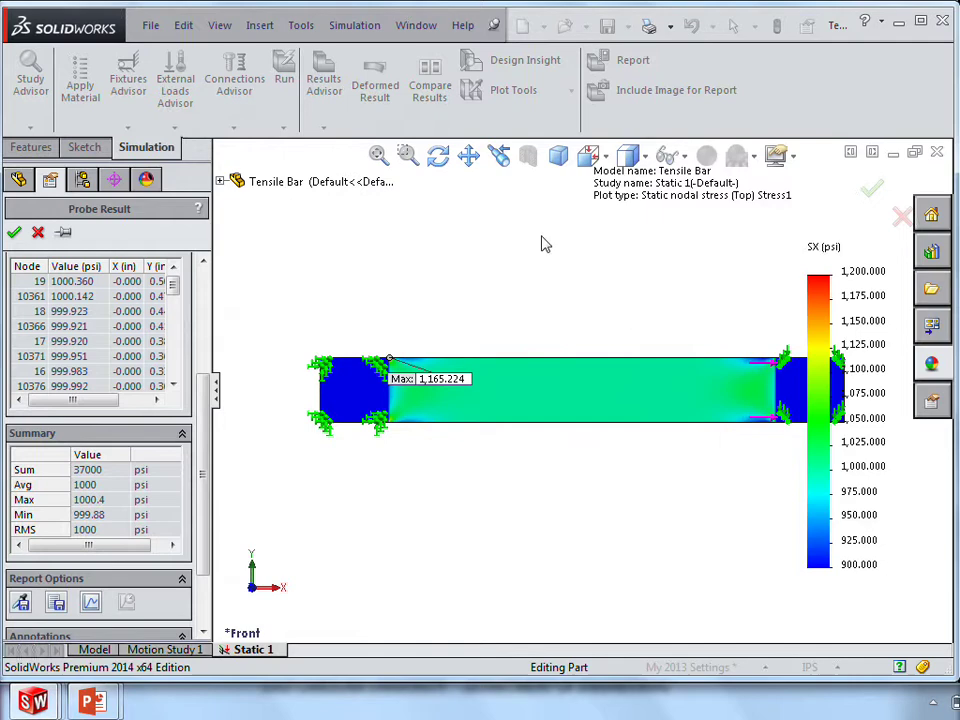
Probe SX along the Split Line2 edge near the loaded right end, averaging 995.98 psi
{"action": "left_click", "coordinate": [15, 233]}
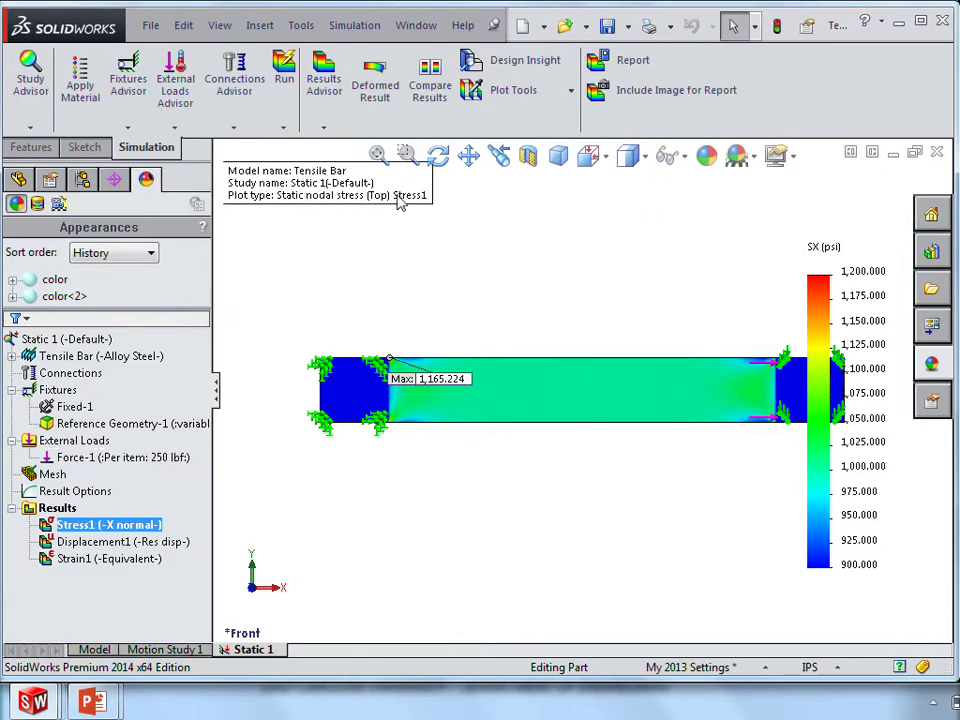
{"action": "left_click", "coordinate": [406, 156]}
{"action": "left_click_drag", "start_coordinate": [669, 328], "coordinate": [800, 456]}
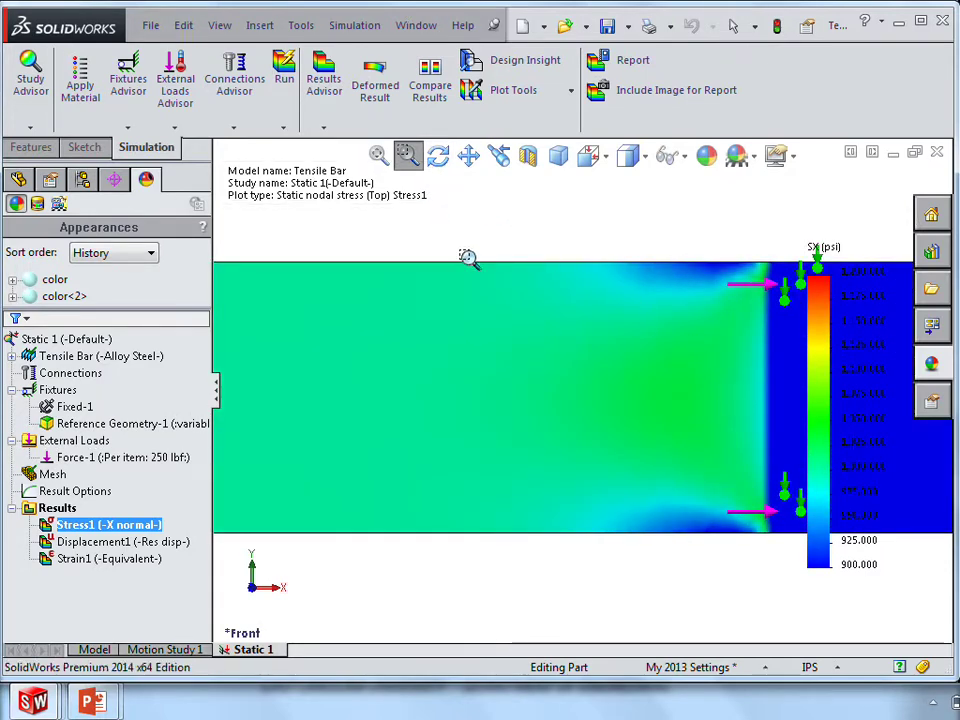
{"action": "left_click", "coordinate": [406, 158]}
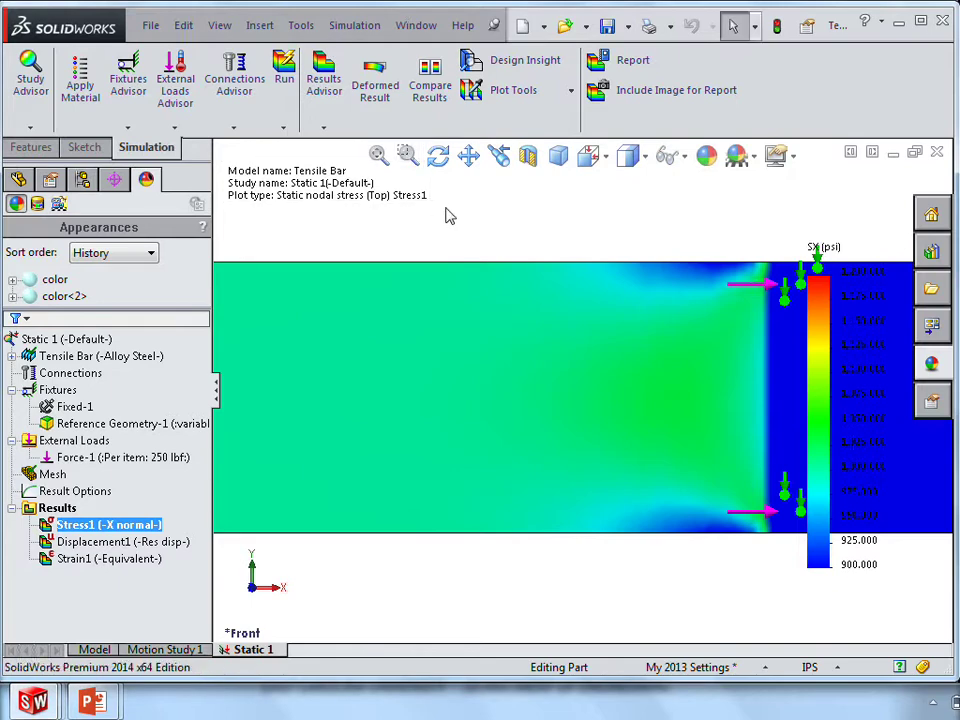
{"action": "left_click", "coordinate": [497, 92]}
{"action": "left_click", "coordinate": [504, 152]}
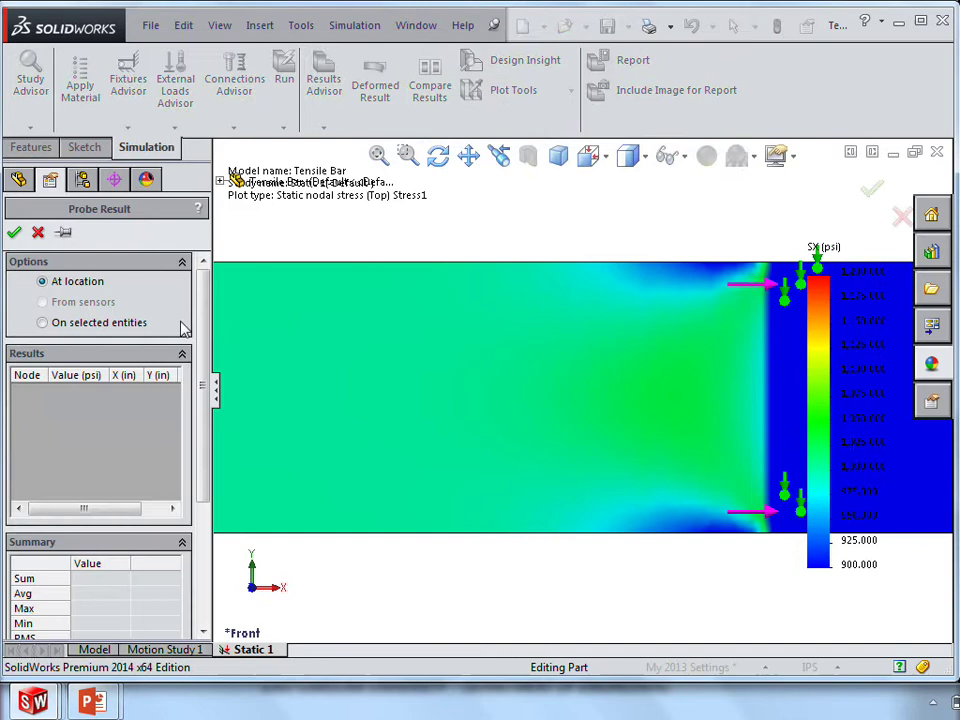
{"action": "left_click", "coordinate": [70, 326]}
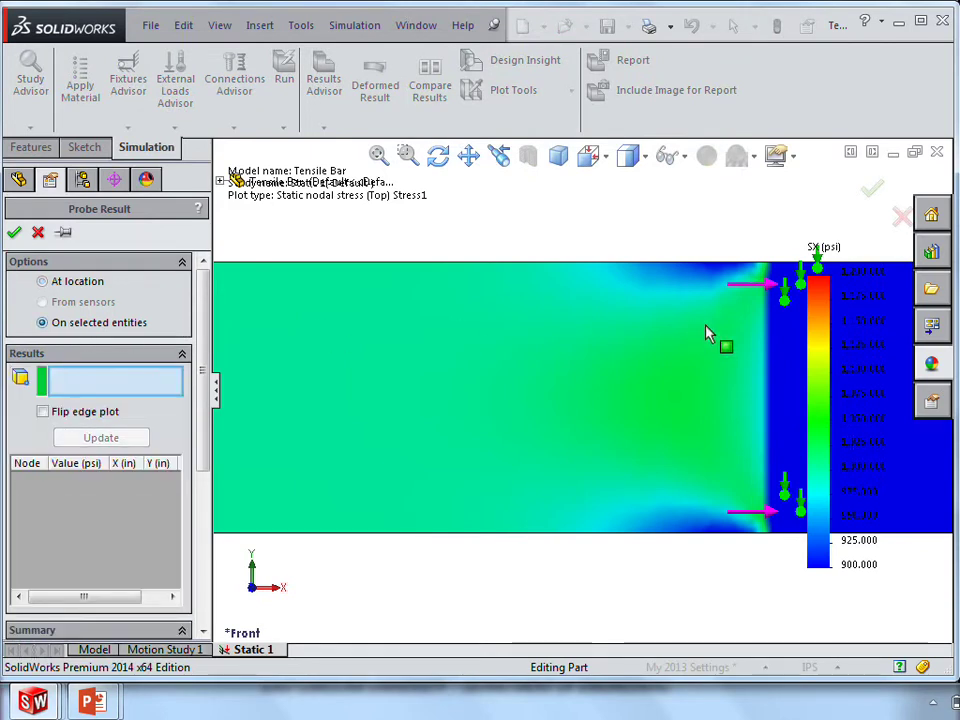
{"action": "left_click", "coordinate": [716, 375]}
{"action": "left_click", "coordinate": [101, 437]}
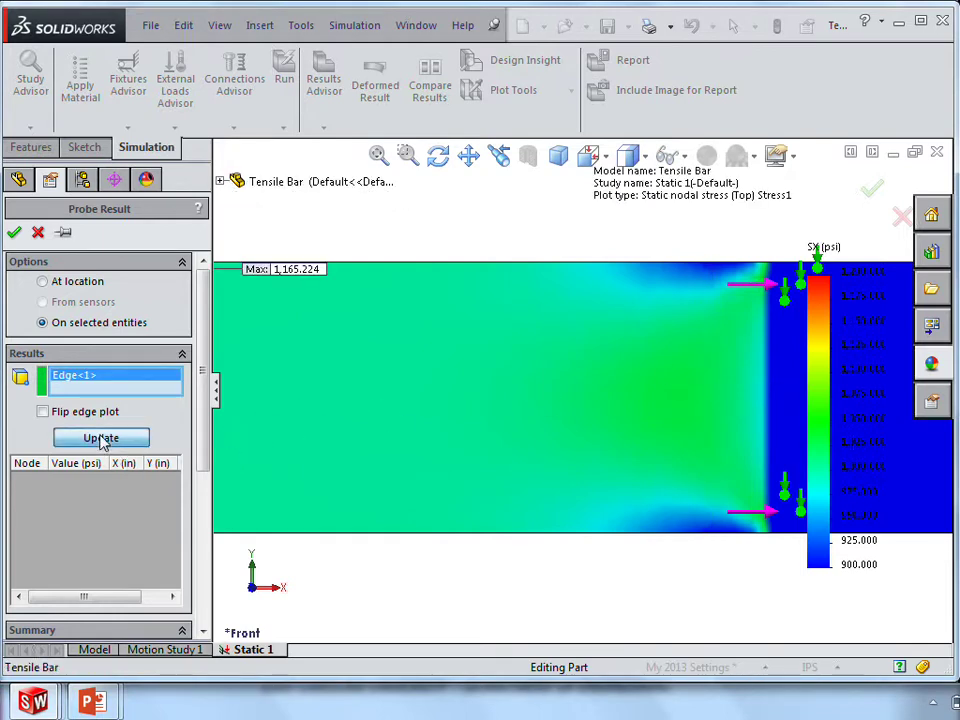
Review the edge stress plot, roughly 890–1023 psi, then close it
{"action": "left_click_drag", "start_coordinate": [203, 400], "coordinate": [224, 558]}
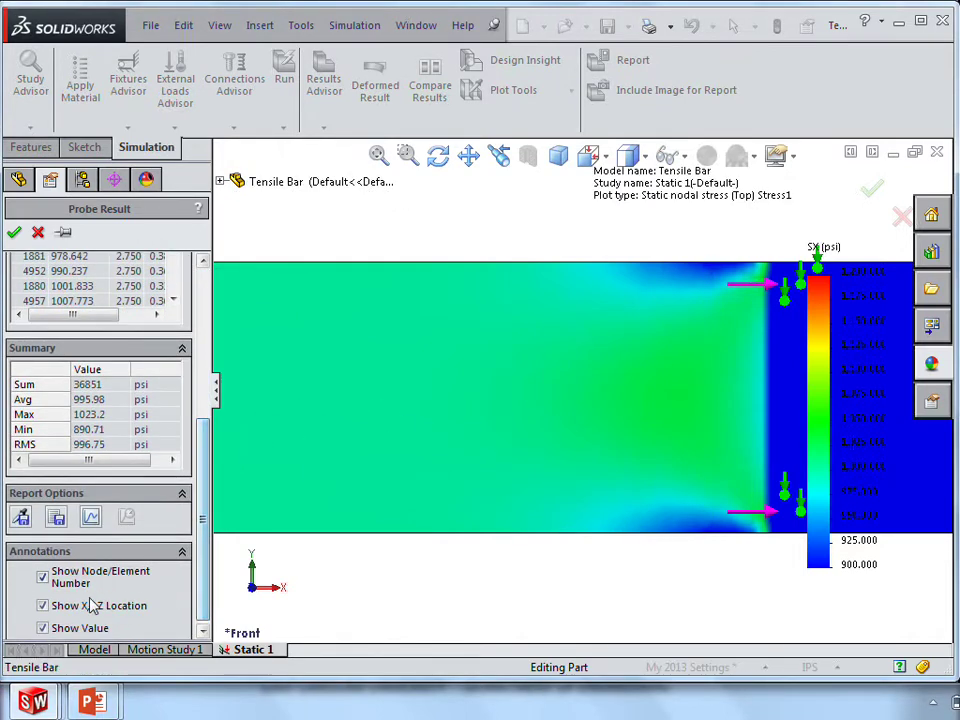
{"action": "left_click", "coordinate": [92, 517]}
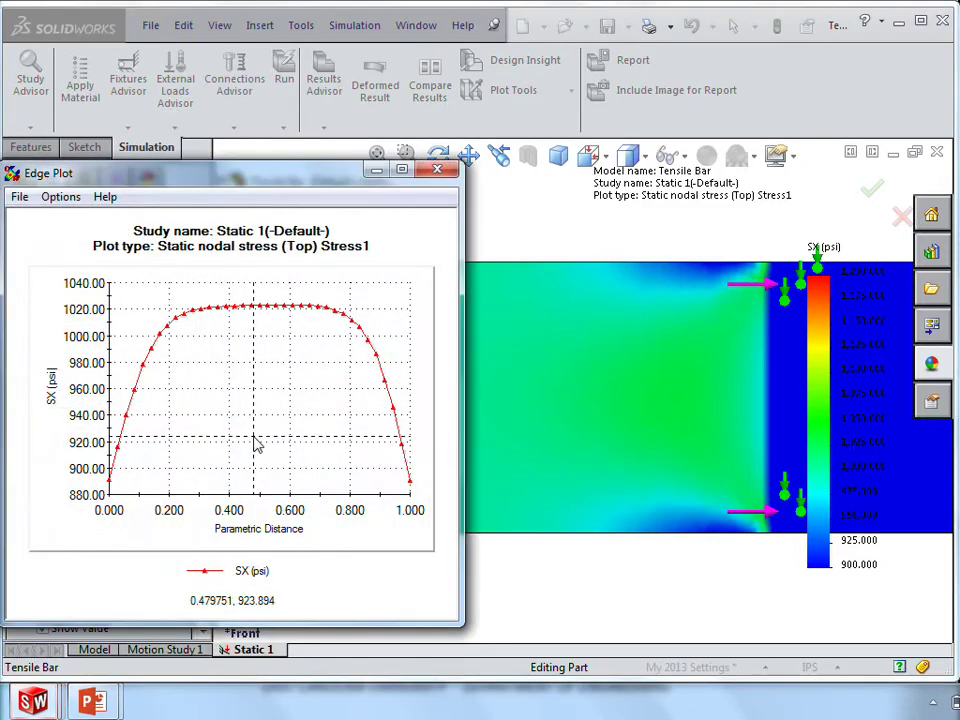
{"action": "left_click_drag", "start_coordinate": [307, 161], "coordinate": [430, 140]}
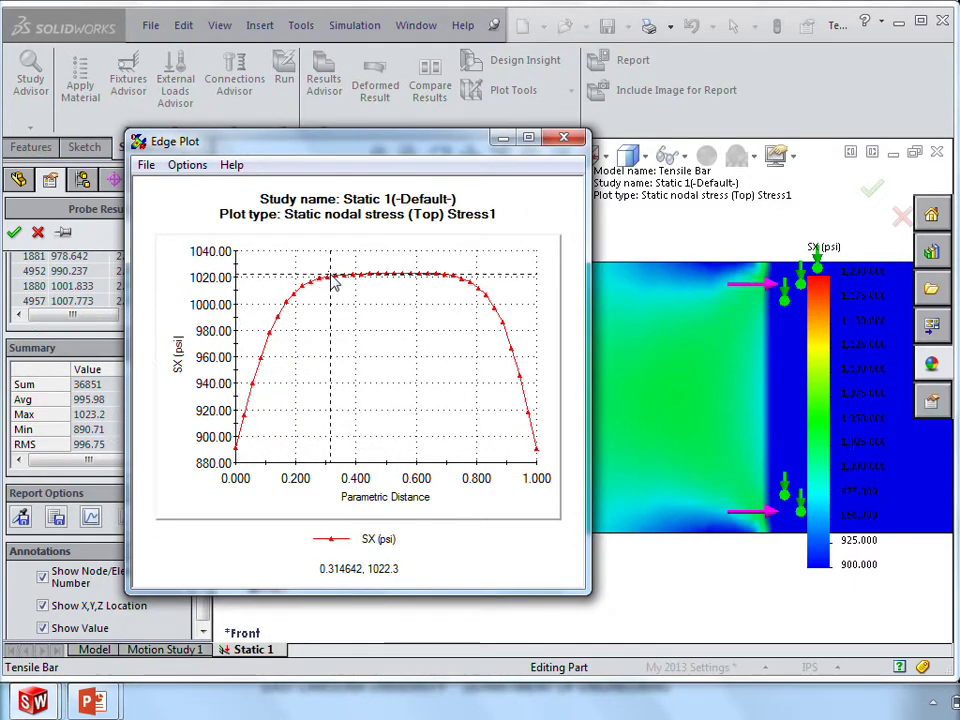
{"action": "left_click", "coordinate": [564, 137]}
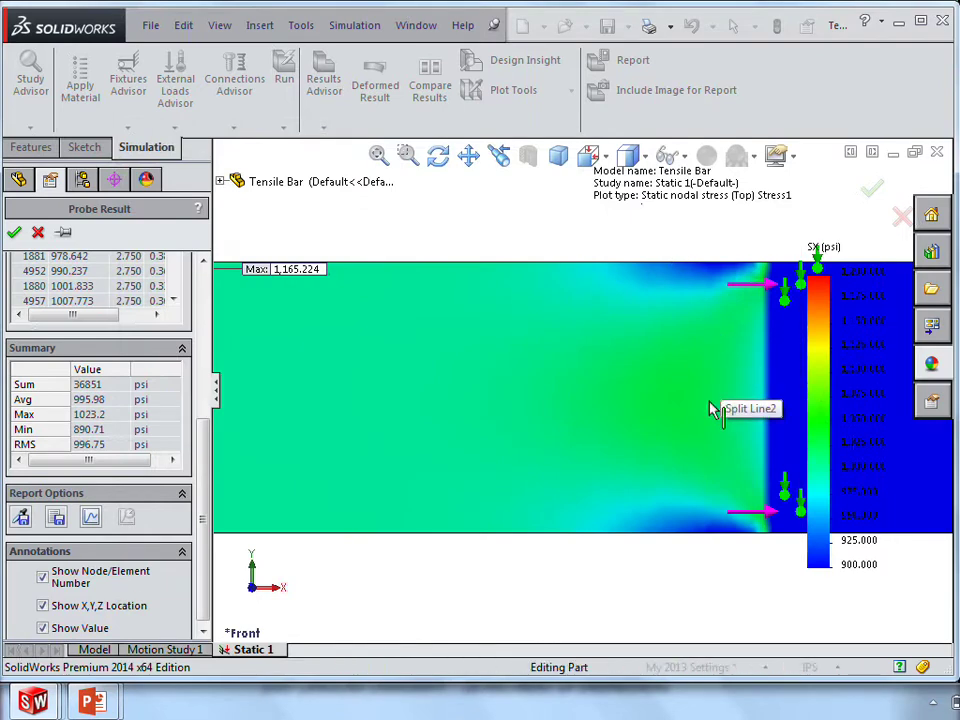
Swap the probed edge for the X = 2.5 in split line and graph its SX, averaging 998.23 psi
{"action": "scroll", "coordinate": [195, 275], "scroll_direction": "up", "scroll_amount": 5}
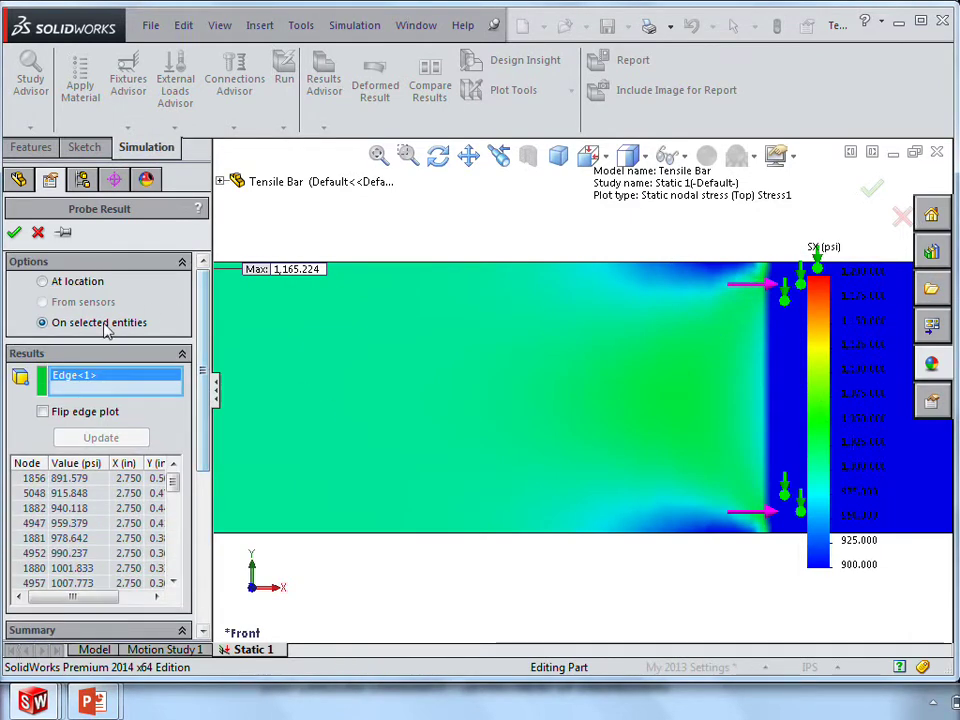
{"action": "right_click", "coordinate": [102, 382]}
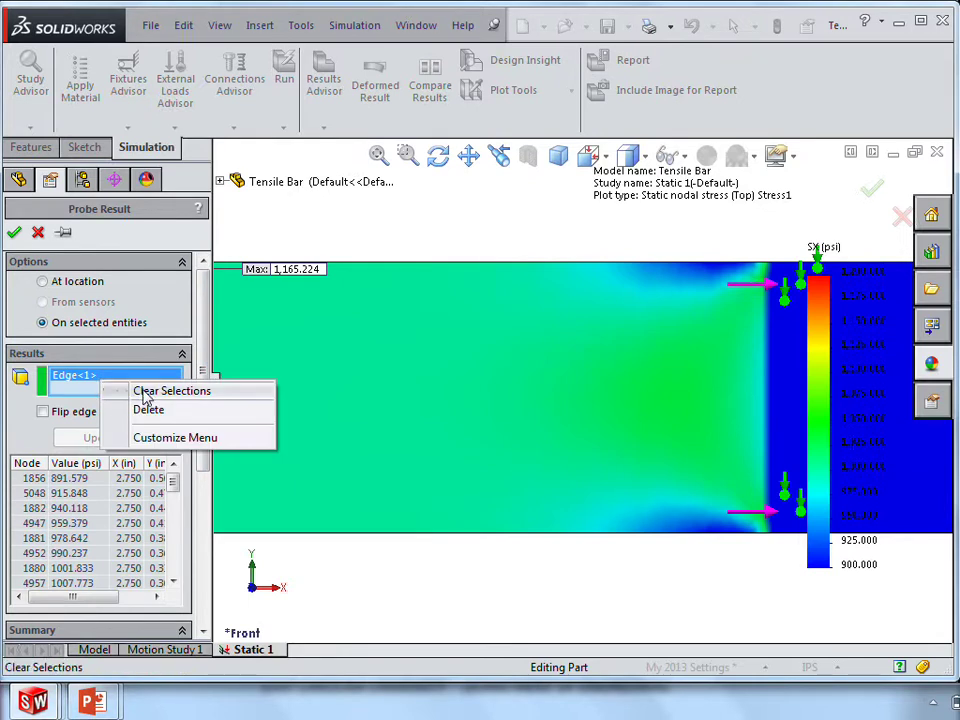
{"action": "left_click", "coordinate": [150, 391]}
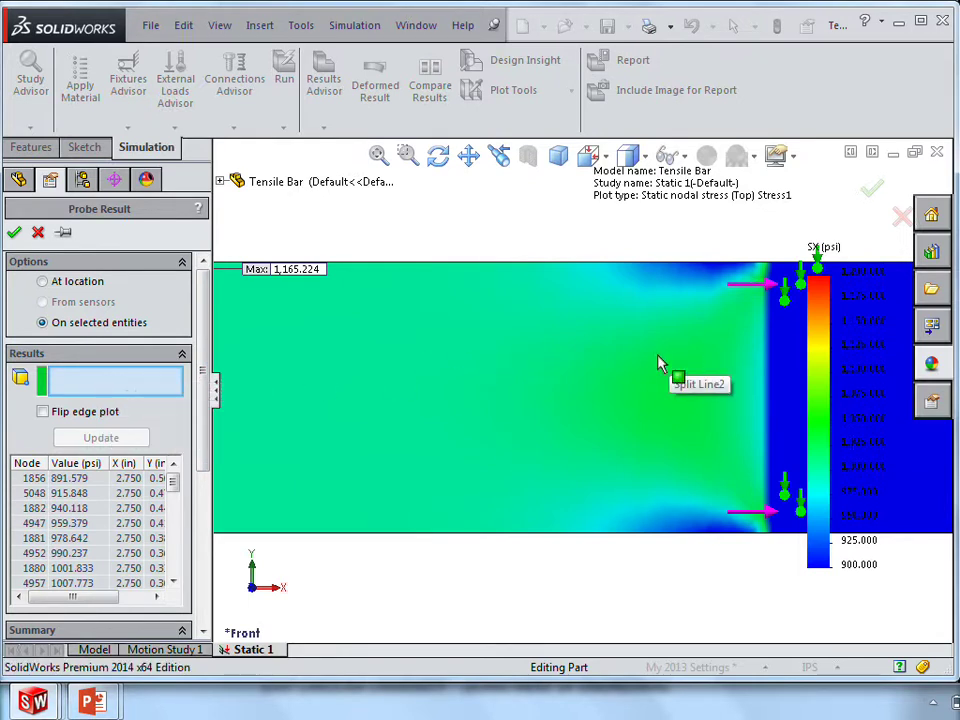
{"action": "left_click", "coordinate": [647, 362]}
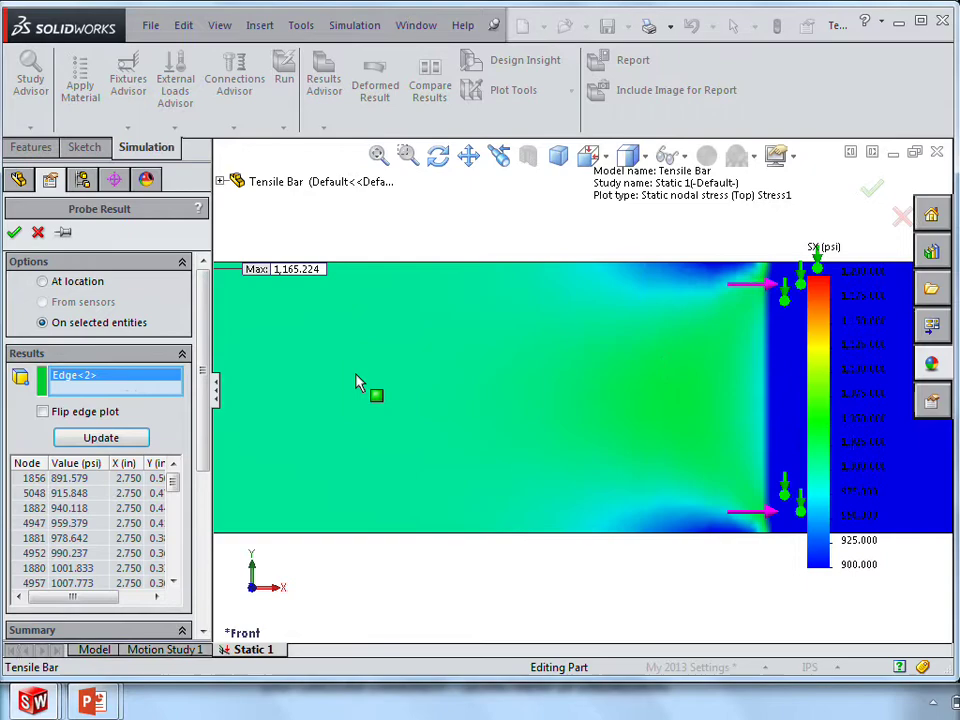
{"action": "left_click", "coordinate": [101, 438]}
{"action": "left_click_drag", "start_coordinate": [205, 388], "coordinate": [204, 546]}
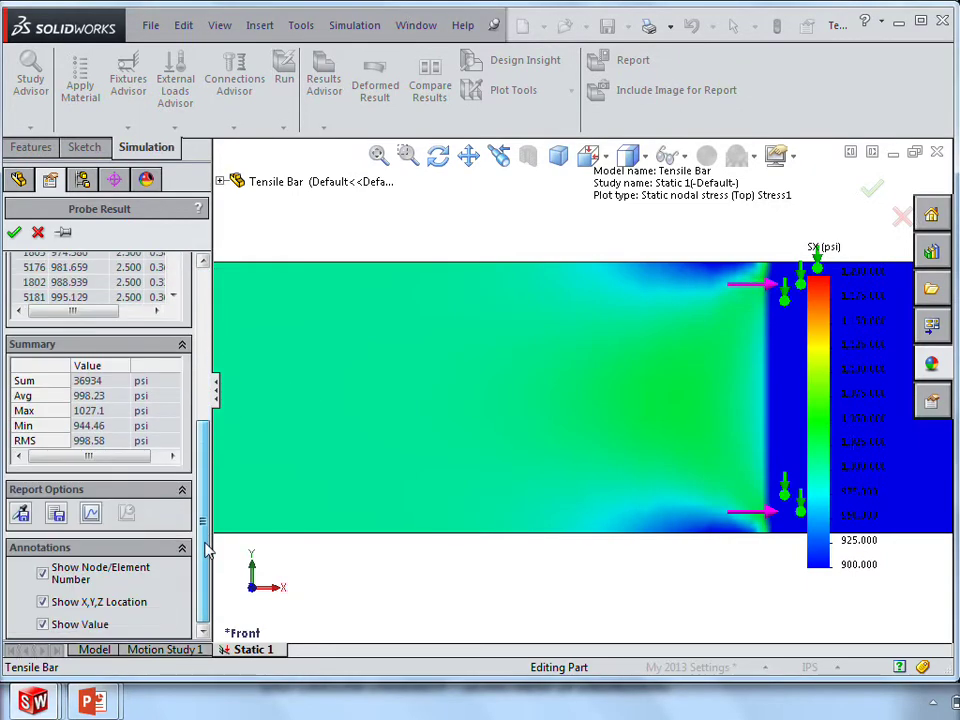
{"action": "left_click", "coordinate": [91, 513]}
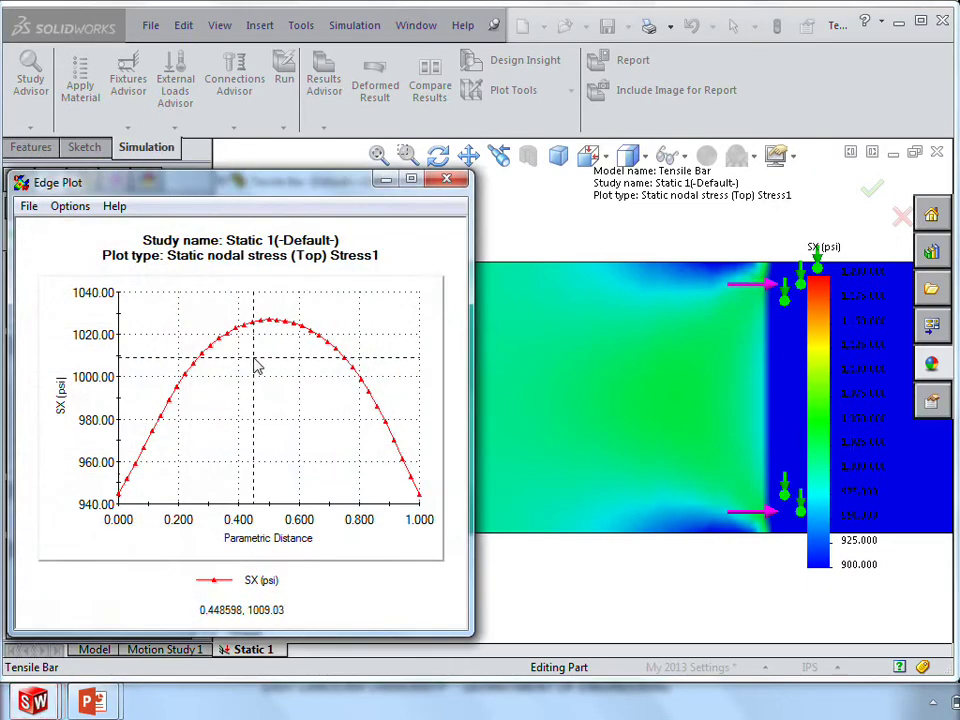
{"action": "left_click_drag", "start_coordinate": [275, 196], "coordinate": [440, 191]}
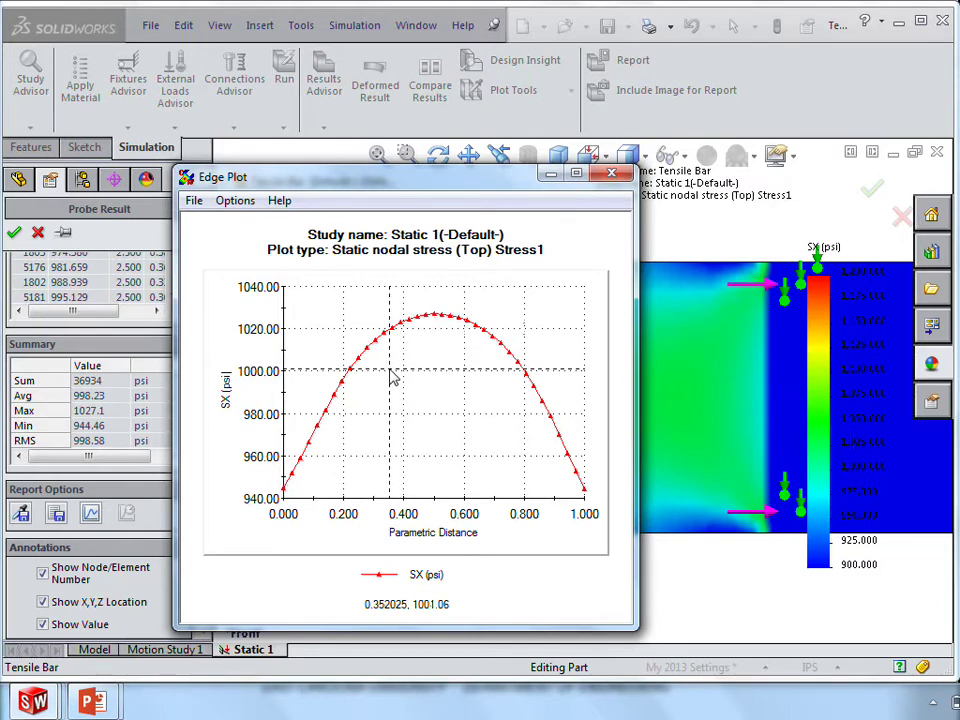
Clear the previous edge and probe the X = 2.0 in split line, averaging 999.9 psi
{"action": "left_click", "coordinate": [611, 174]}
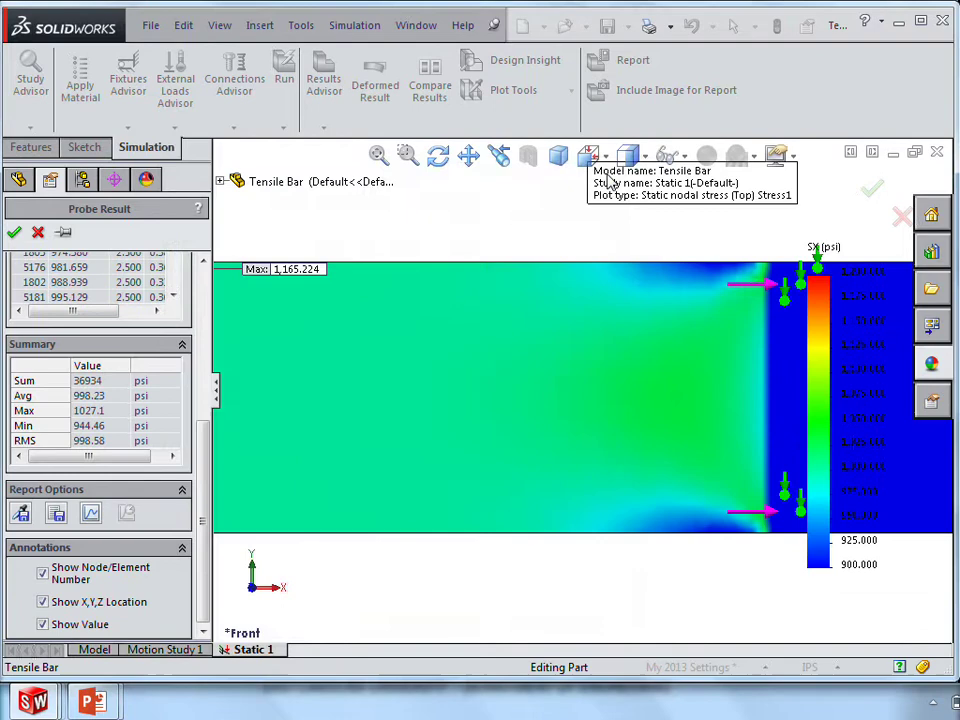
{"action": "scroll", "coordinate": [197, 411], "scroll_direction": "up", "scroll_amount": 5}
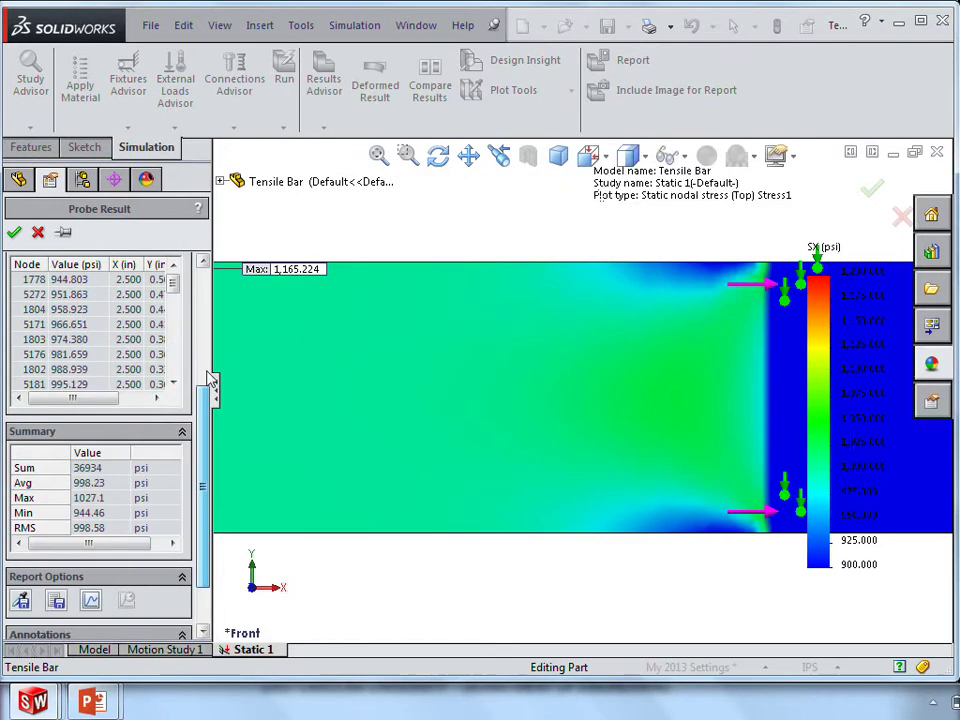
{"action": "right_click", "coordinate": [110, 384]}
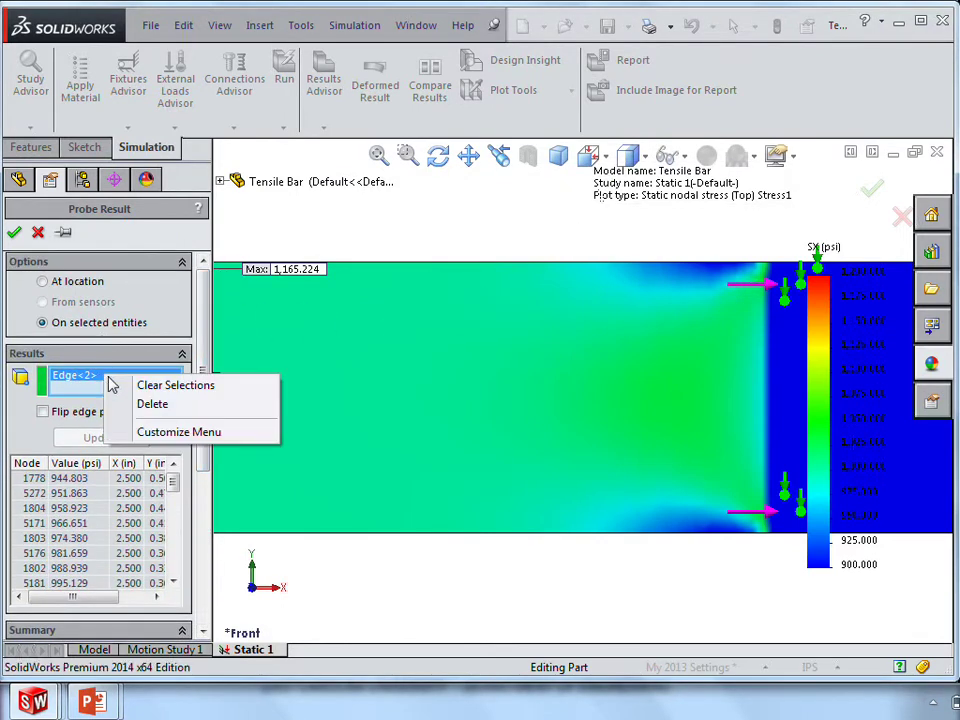
{"action": "left_click", "coordinate": [160, 386]}
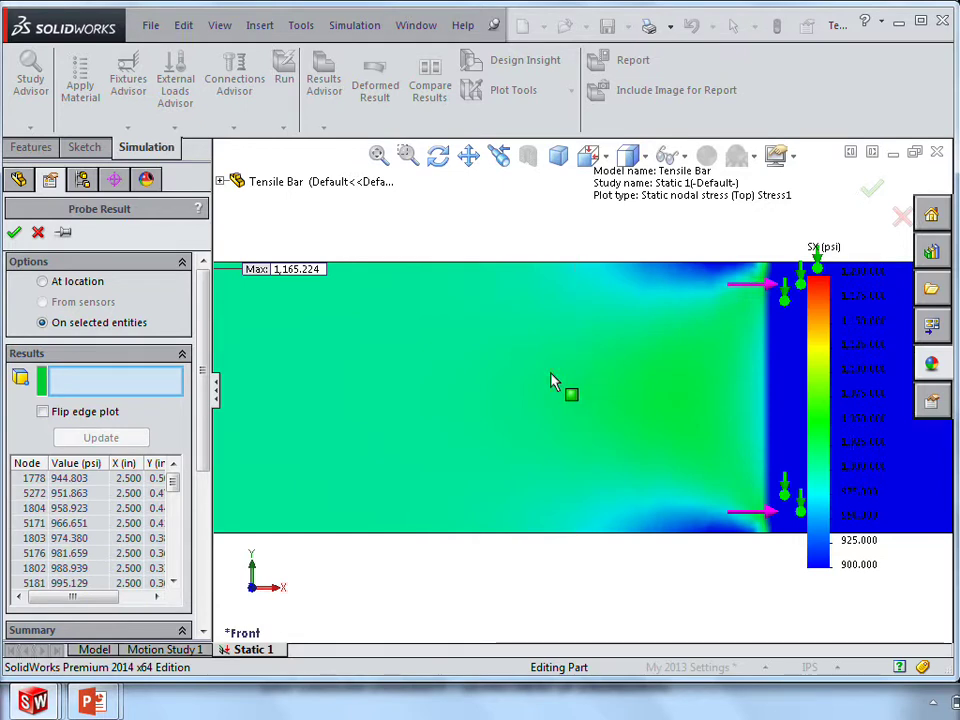
{"action": "left_click", "coordinate": [510, 388]}
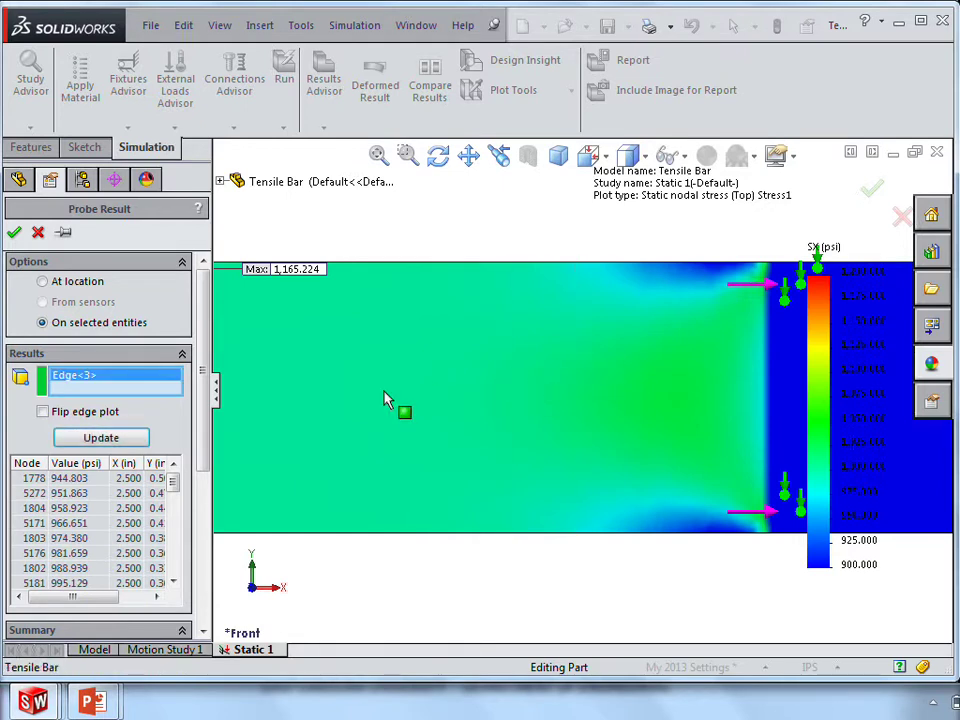
{"action": "left_click", "coordinate": [101, 438]}
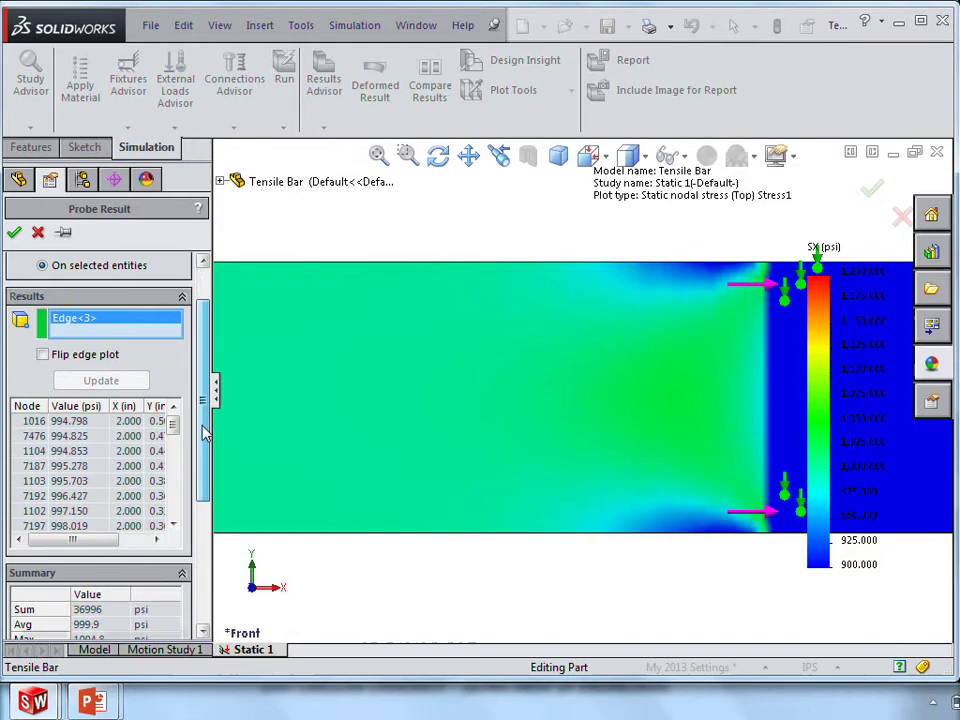
Review its SX edge plot, staying about 995–1005 psi, then close it
{"action": "left_click_drag", "start_coordinate": [203, 432], "coordinate": [207, 525]}
{"action": "left_click", "coordinate": [90, 531]}
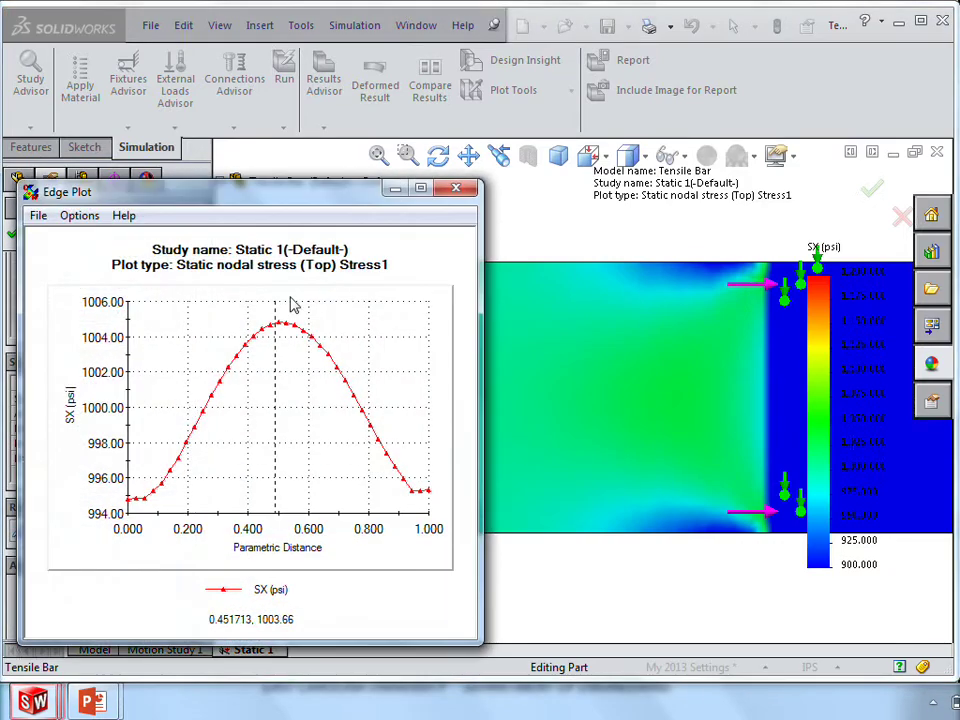
{"action": "left_click_drag", "start_coordinate": [268, 199], "coordinate": [458, 154]}
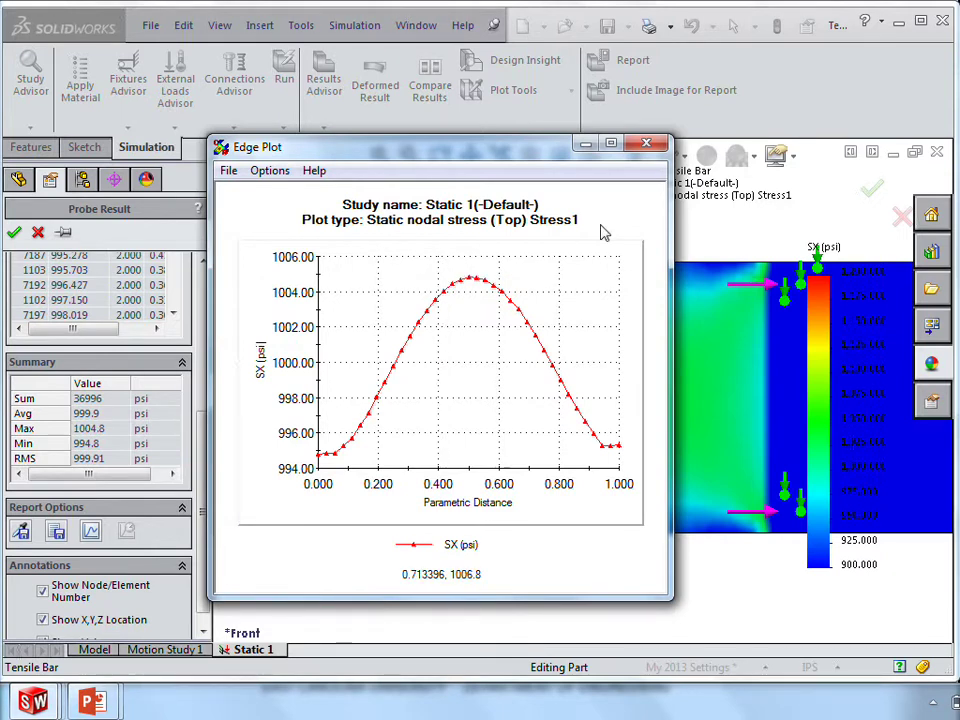
{"action": "left_click", "coordinate": [647, 145]}
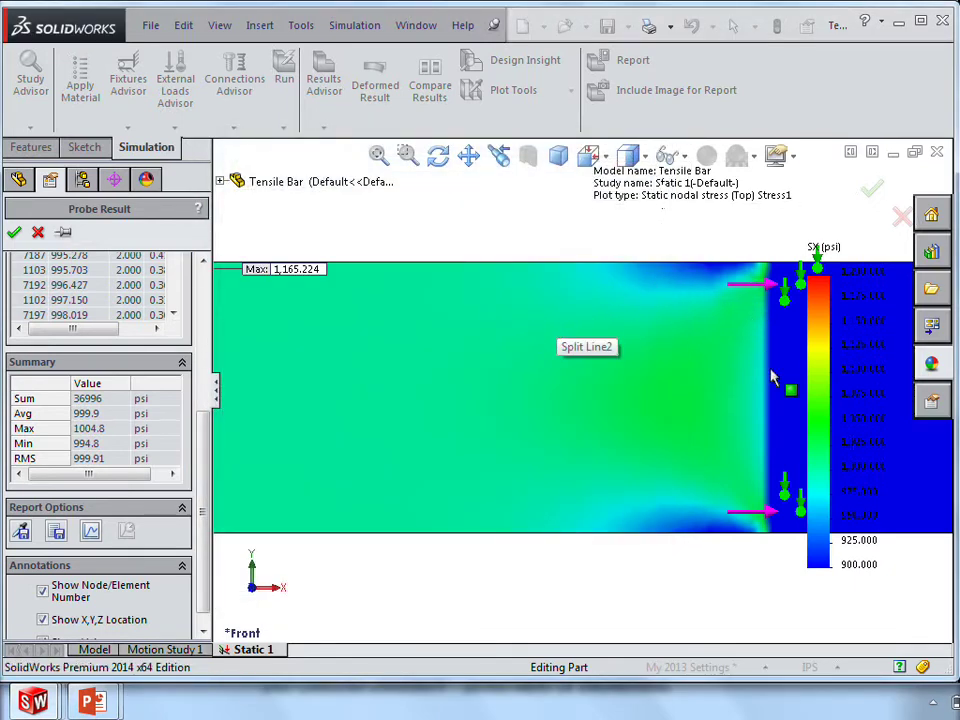
Close the Probe Result, switch to Tensile Bar2 and open its Static 1 study
{"action": "left_click", "coordinate": [14, 232]}
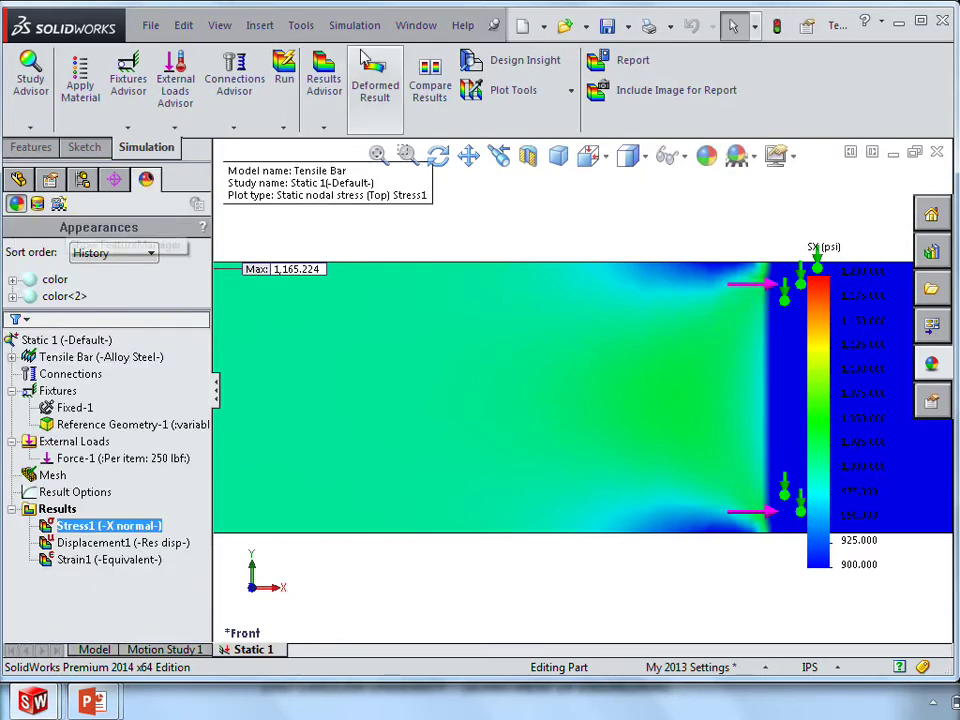
{"action": "left_click", "coordinate": [410, 27]}
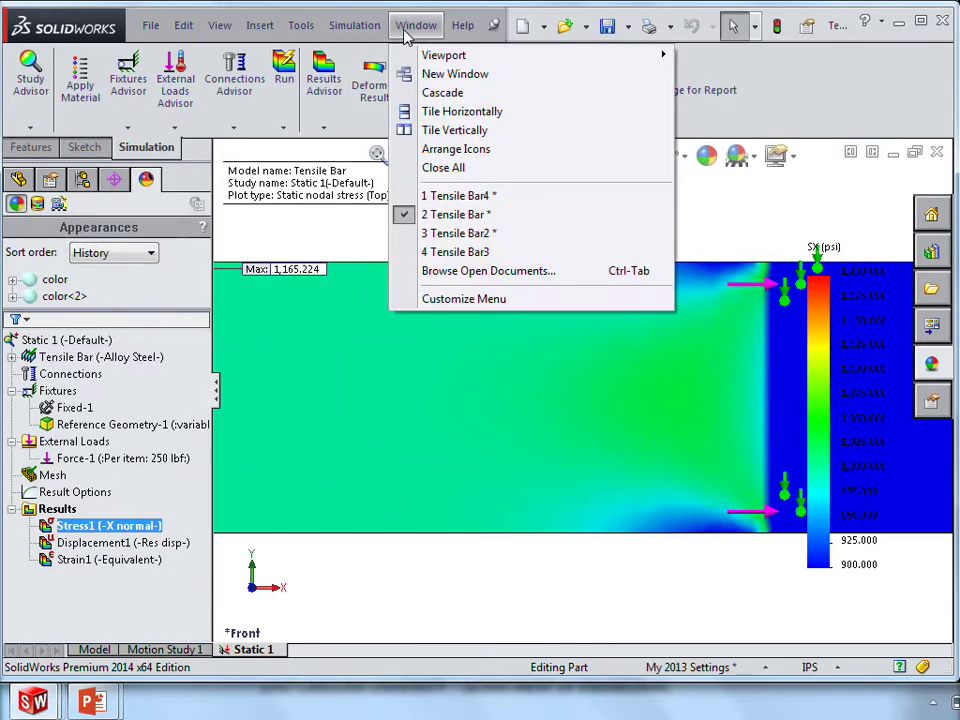
{"action": "left_click", "coordinate": [447, 234]}
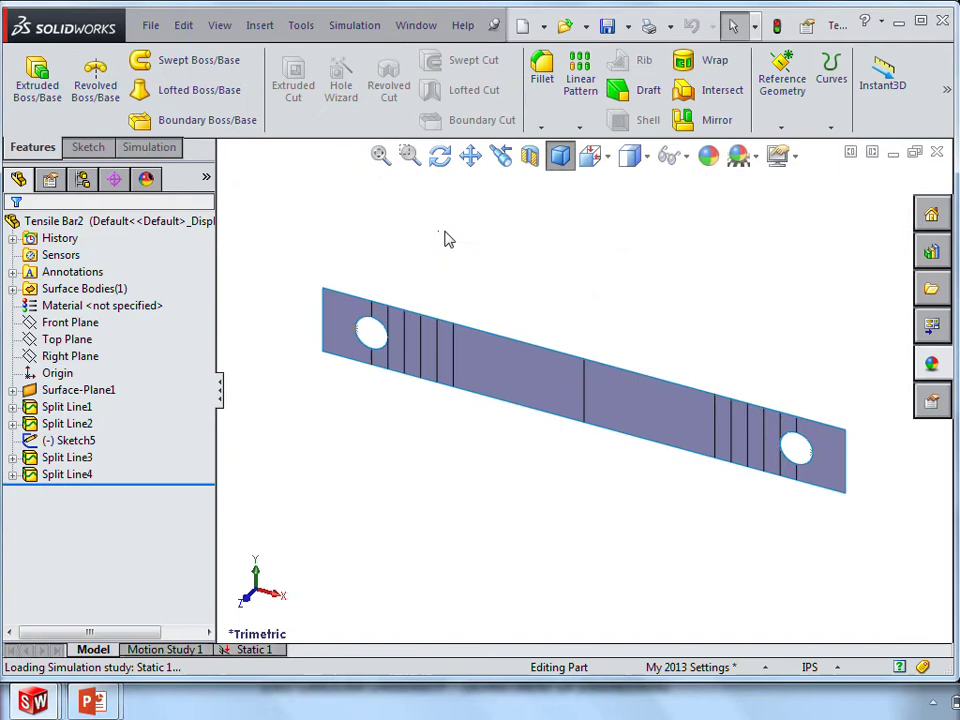
{"action": "left_click", "coordinate": [232, 651]}
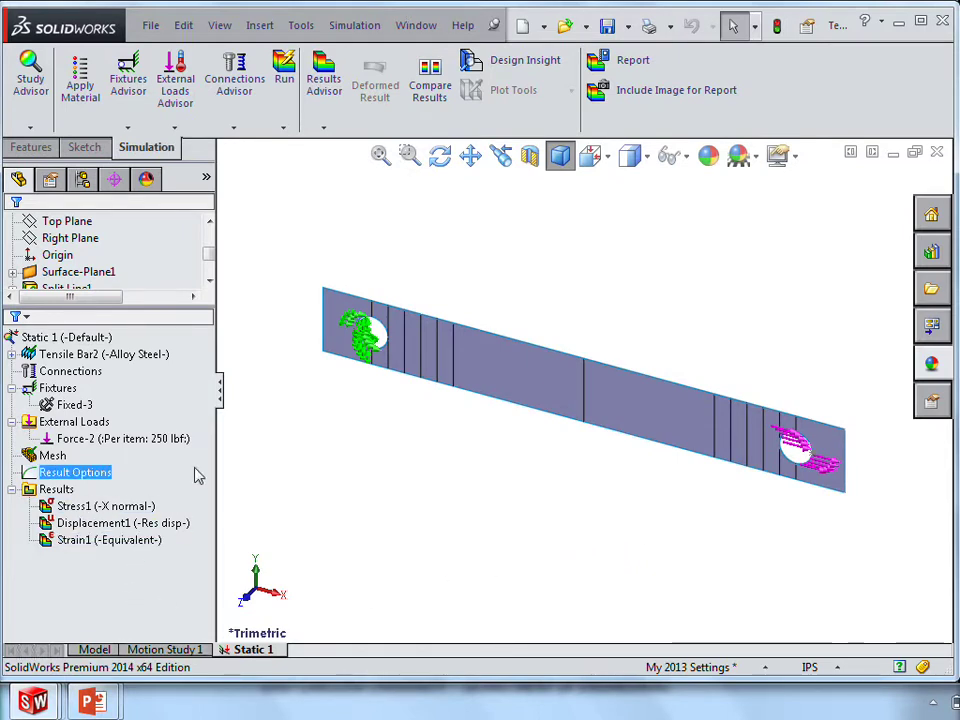
Show Tensile Bar2's Stress1 SX plot from the Front, zoomed on the right hole peaking at 6,597.533 psi
{"action": "right_click", "coordinate": [130, 510]}
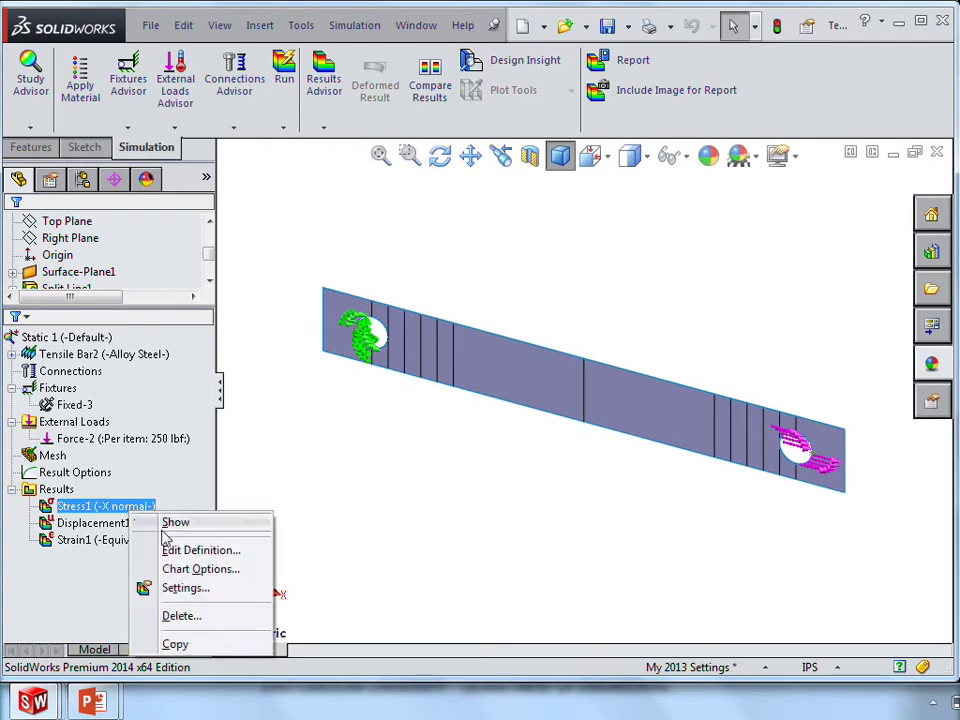
{"action": "left_click", "coordinate": [175, 523]}
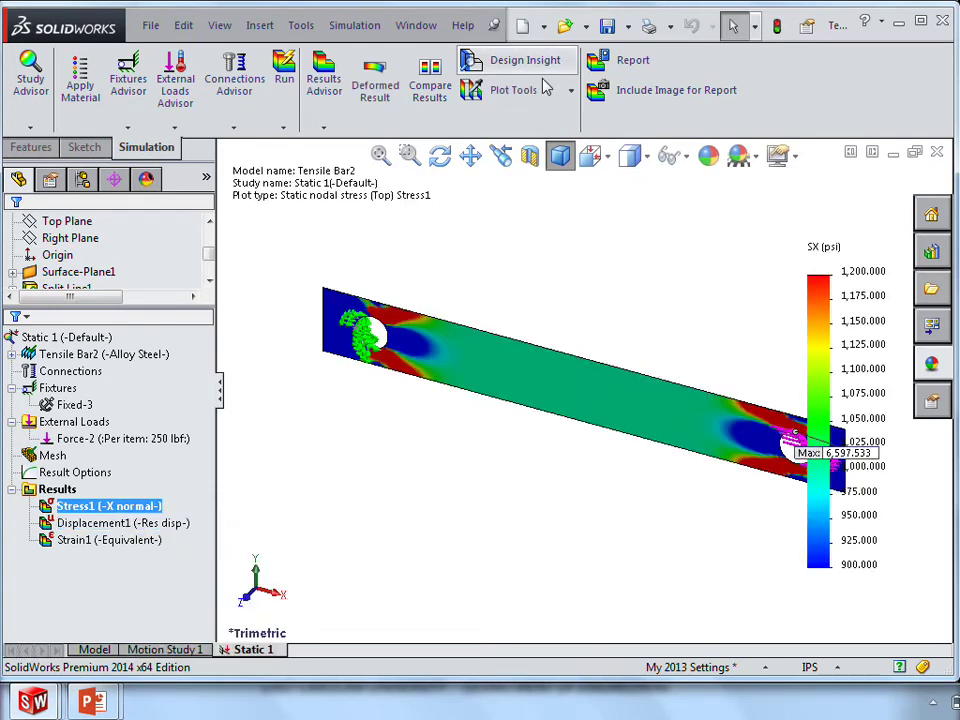
{"action": "left_click", "coordinate": [607, 157]}
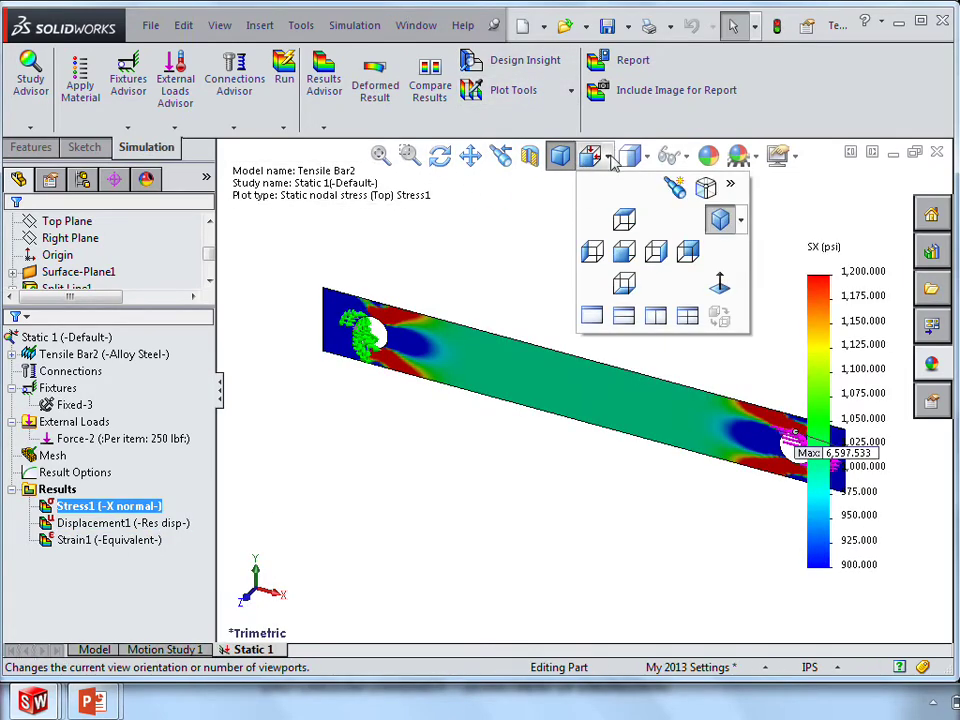
{"action": "left_click", "coordinate": [624, 251]}
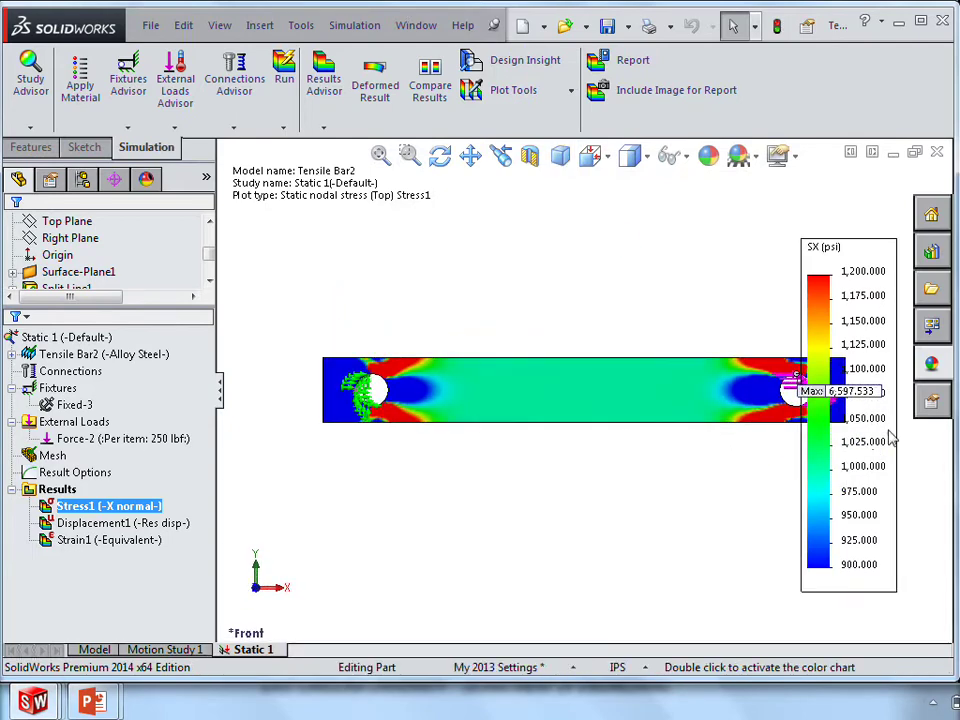
{"action": "left_click", "coordinate": [439, 155]}
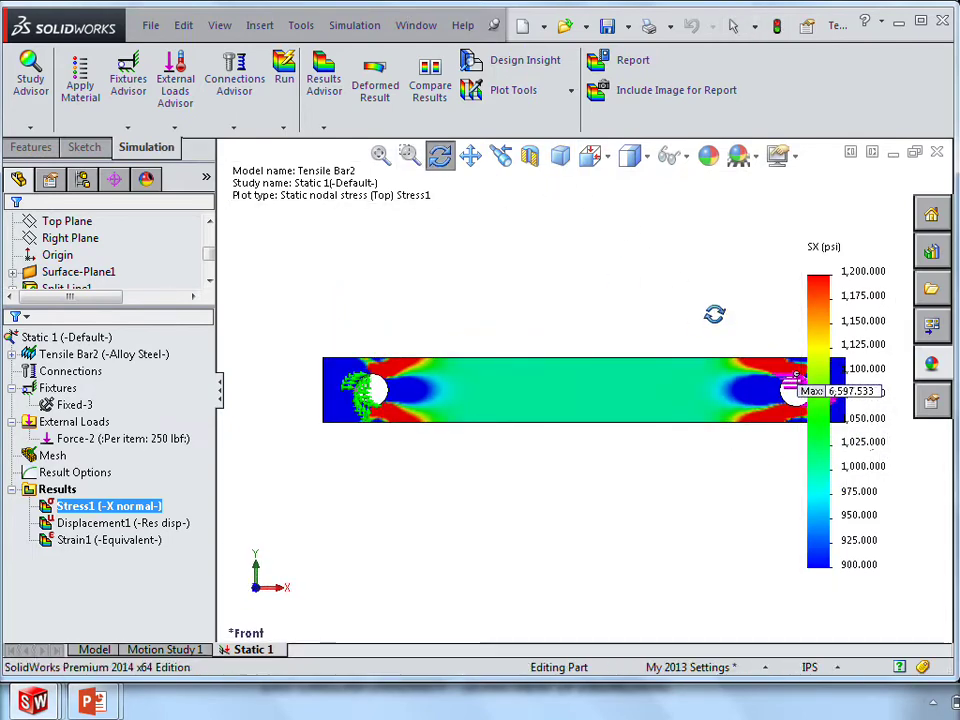
{"action": "left_click", "coordinate": [409, 155]}
{"action": "left_click_drag", "start_coordinate": [675, 306], "coordinate": [862, 445]}
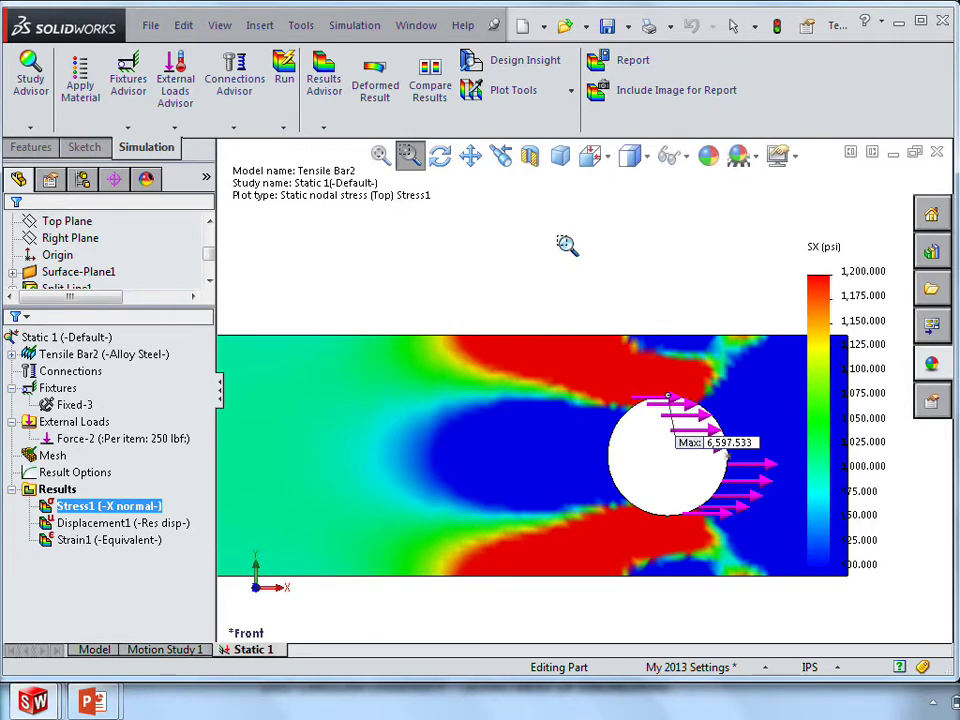
{"action": "left_click", "coordinate": [408, 155]}
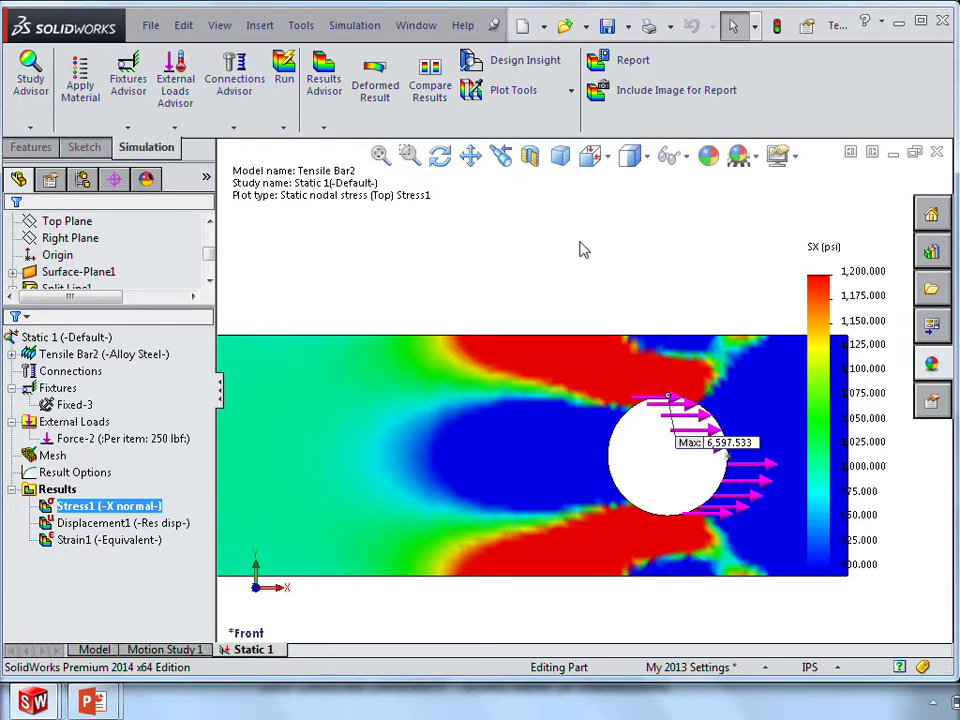
Probe the X-stress along the split-line edge beside the hole at X = 2.75 in
{"action": "left_click", "coordinate": [508, 94]}
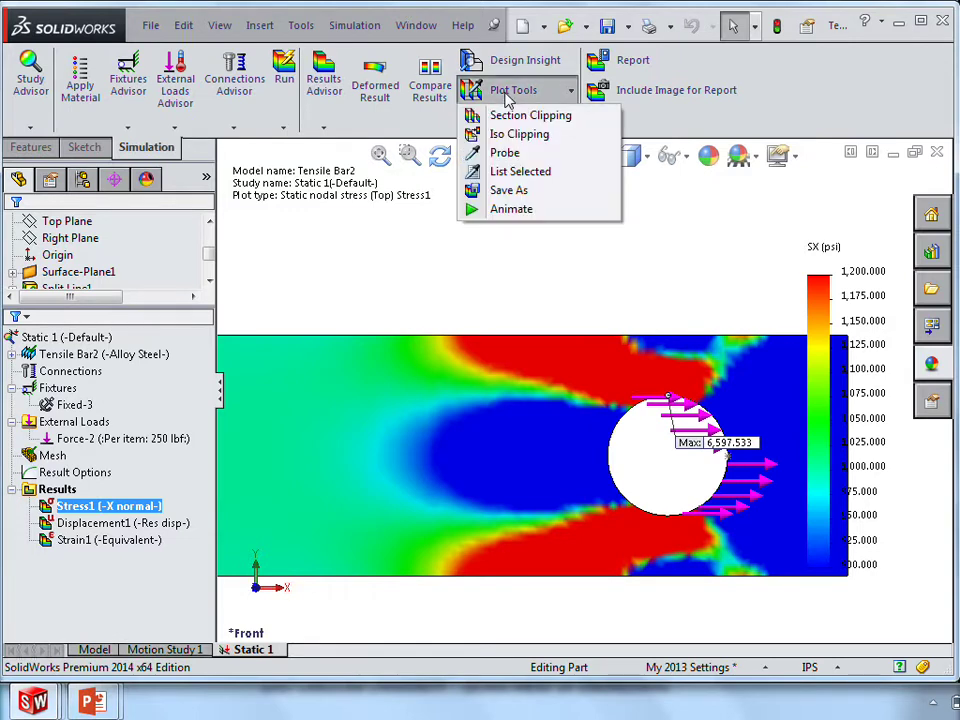
{"action": "left_click", "coordinate": [512, 153]}
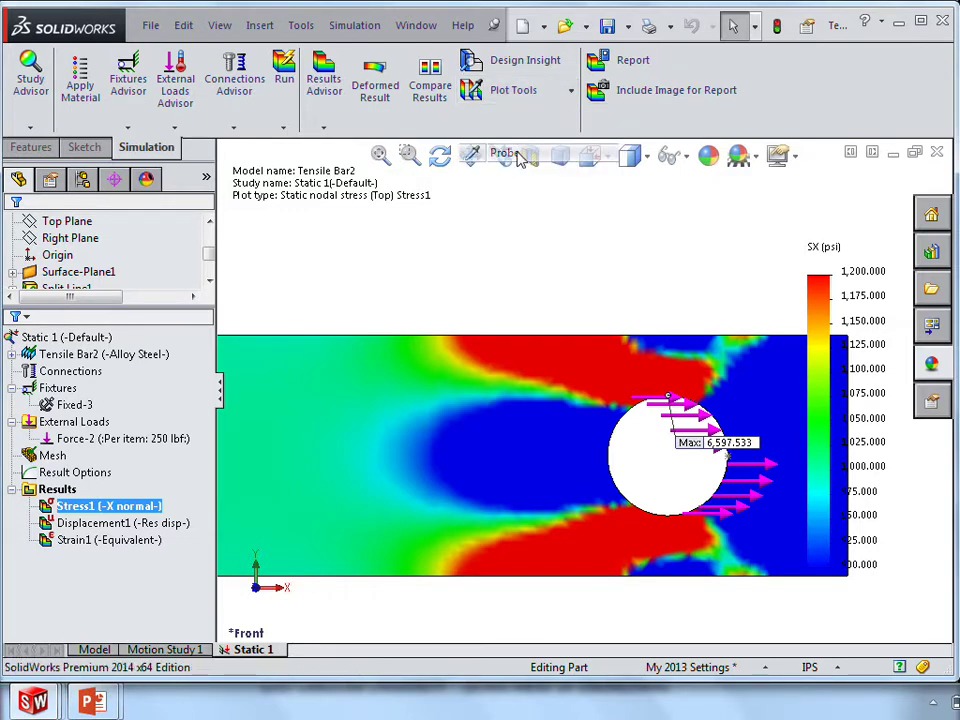
{"action": "left_click", "coordinate": [140, 324]}
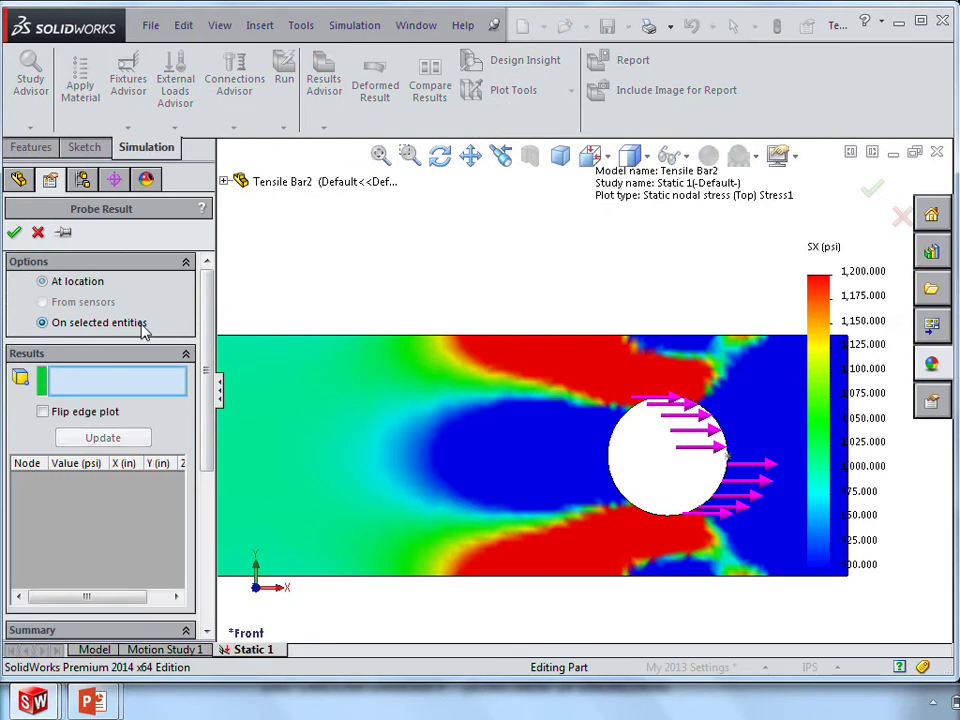
{"action": "left_click", "coordinate": [560, 387]}
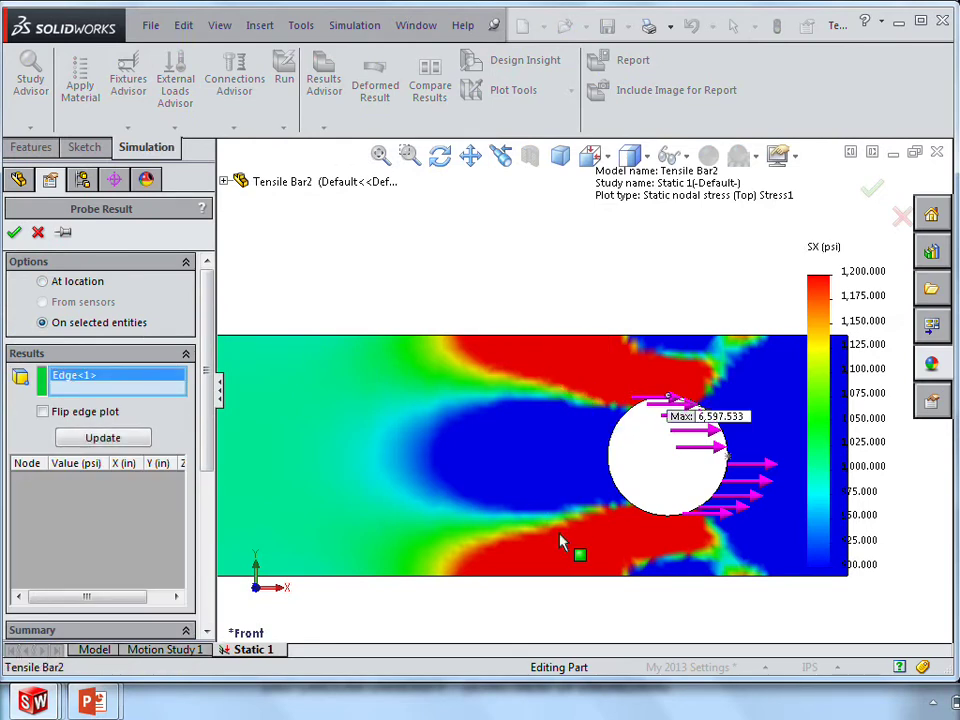
{"action": "left_click", "coordinate": [120, 440]}
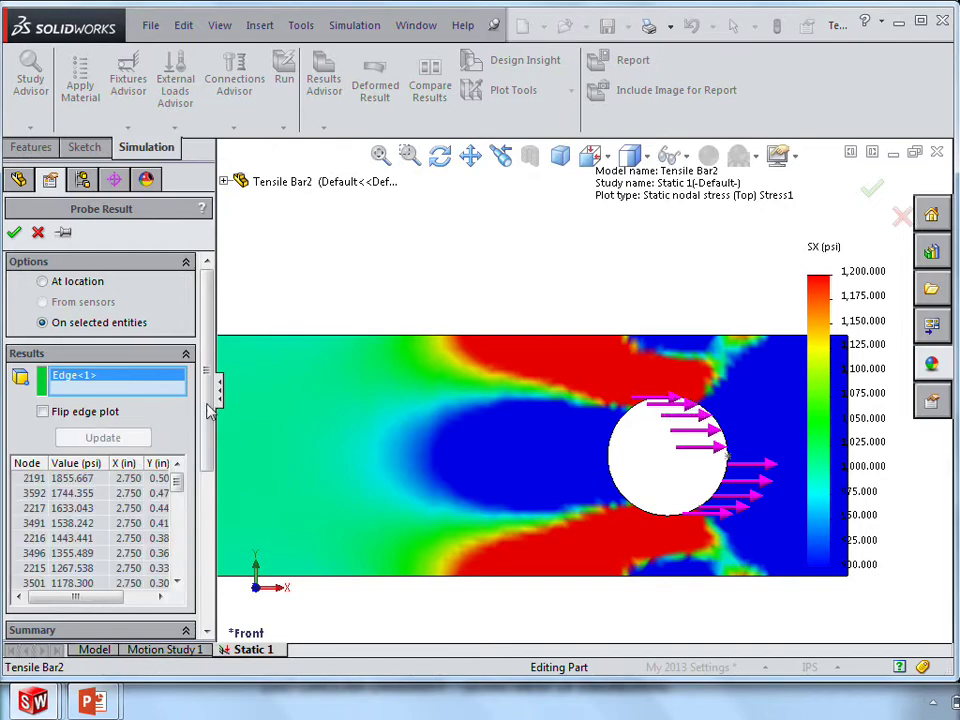
Graph the probed SX values (357 to 1859 psi) and arrange the graph window
{"action": "left_click", "coordinate": [207, 578]}
{"action": "left_click", "coordinate": [91, 513]}
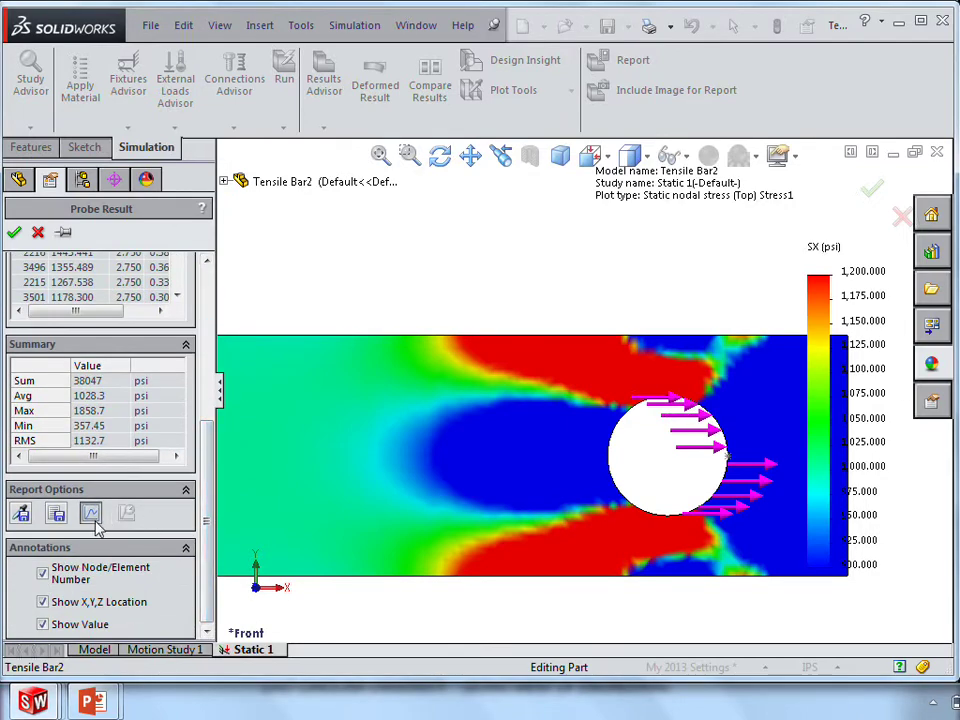
{"action": "left_click_drag", "start_coordinate": [155, 14], "coordinate": [375, 96]}
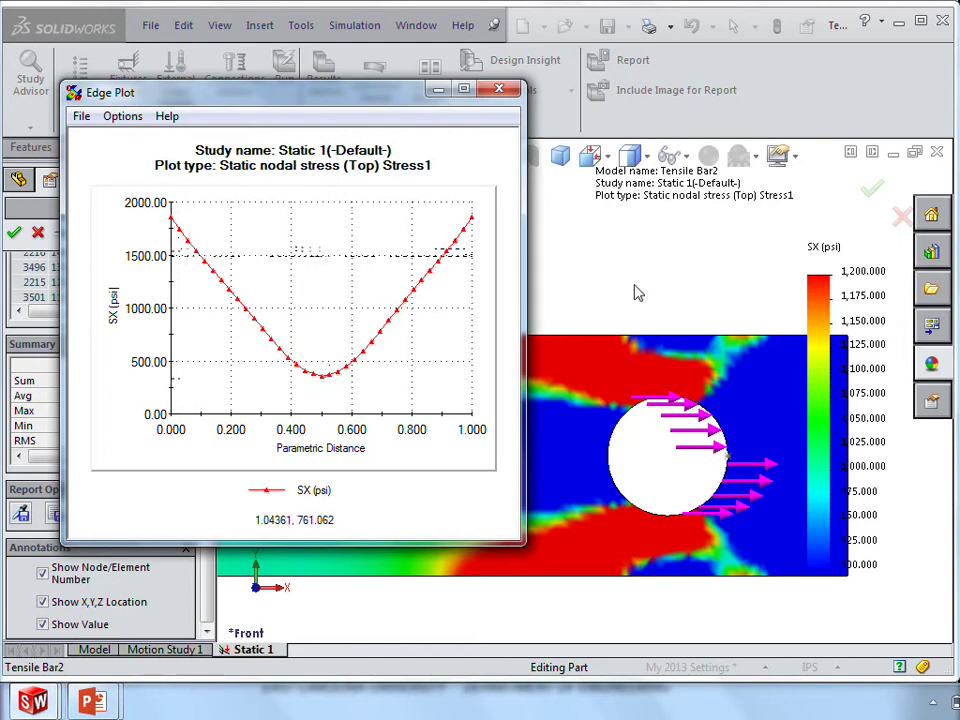
{"action": "left_click", "coordinate": [578, 345]}
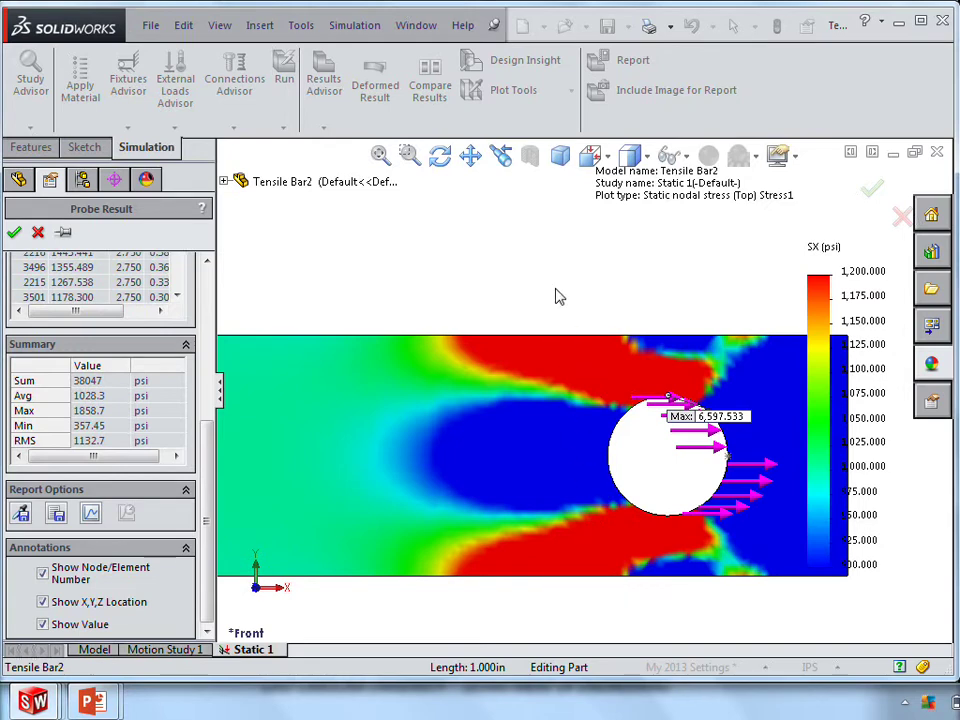
{"action": "scroll", "coordinate": [160, 330], "scroll_direction": "up", "scroll_amount": 5}
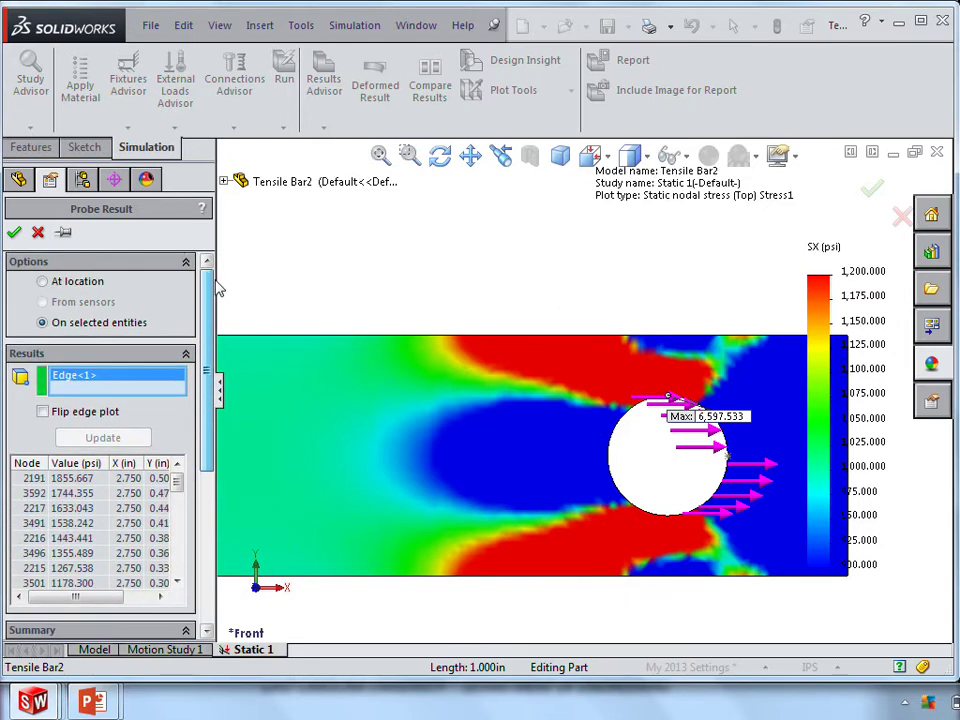
Replace the probed edge with the split-line edge at X = 2.000 and update
{"action": "right_click", "coordinate": [128, 380]}
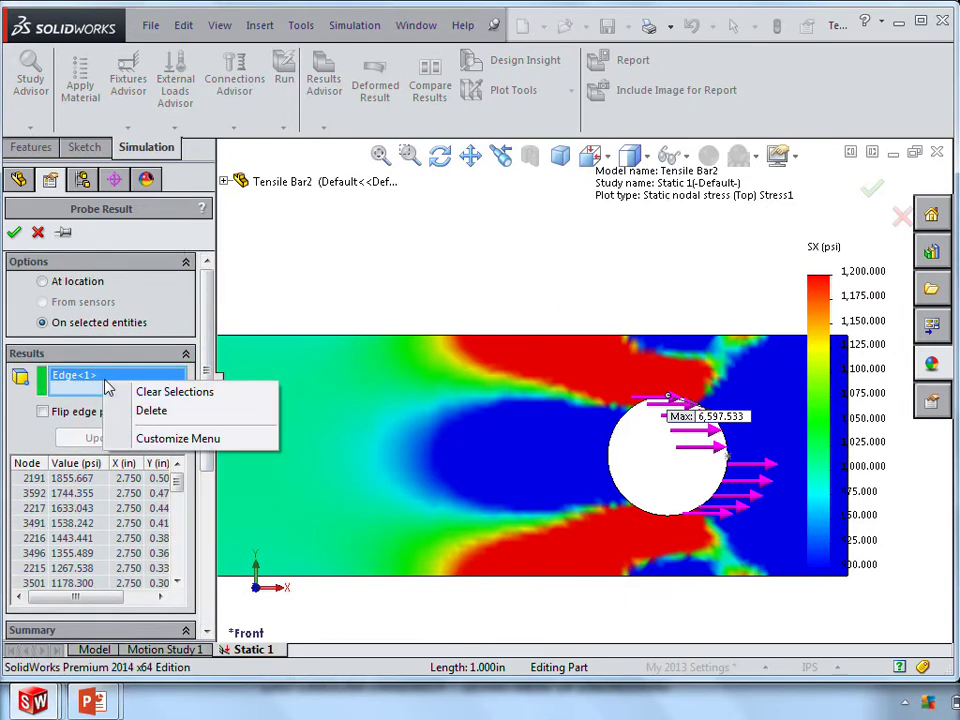
{"action": "left_click", "coordinate": [160, 393]}
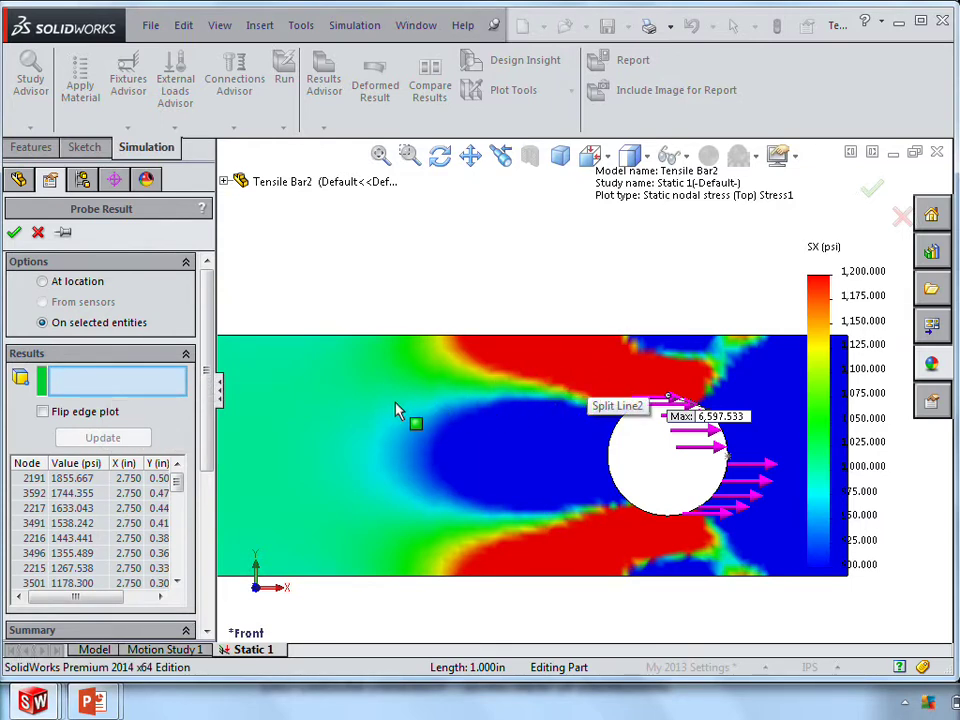
{"action": "left_click", "coordinate": [370, 413]}
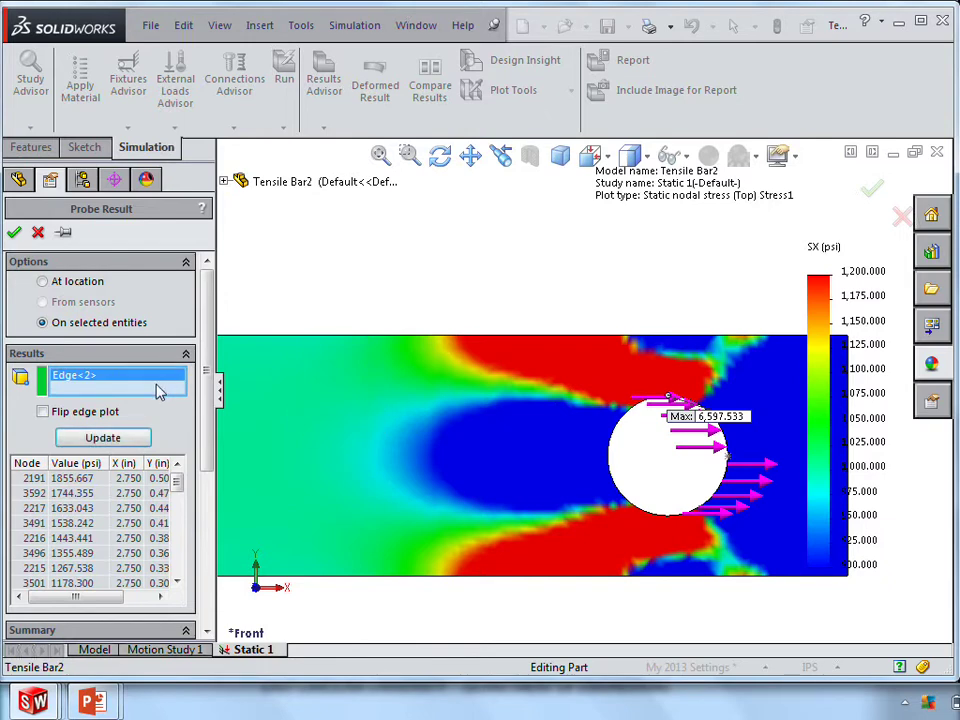
{"action": "left_click", "coordinate": [105, 438]}
Graph the new edge's SX values (about 981 to 1017 psi), then close the graph
{"action": "left_click_drag", "start_coordinate": [204, 373], "coordinate": [214, 530]}
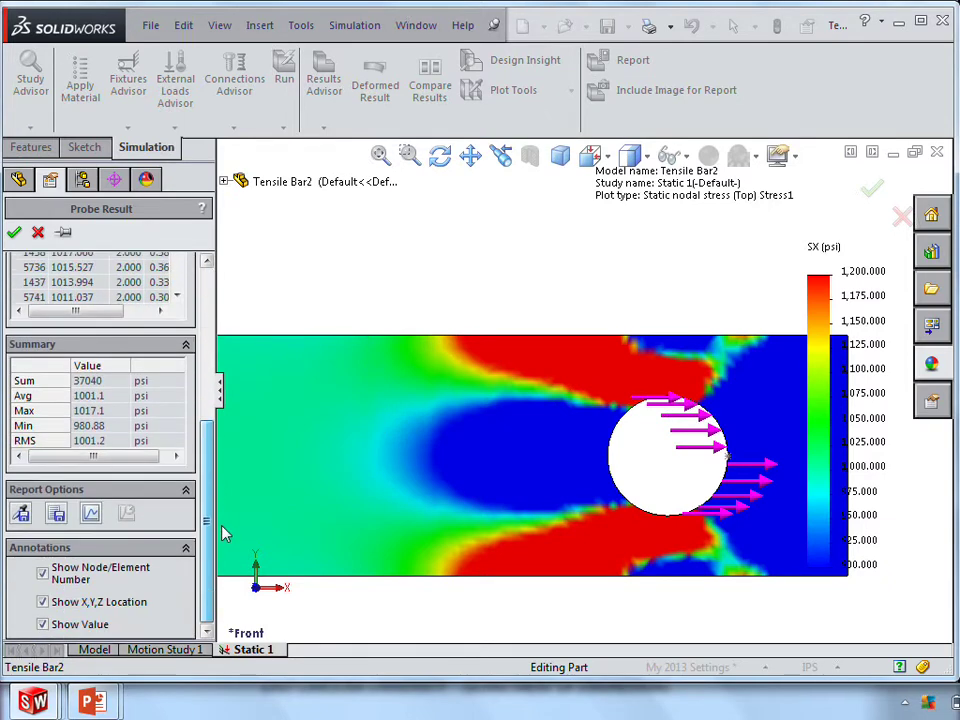
{"action": "left_click", "coordinate": [90, 513]}
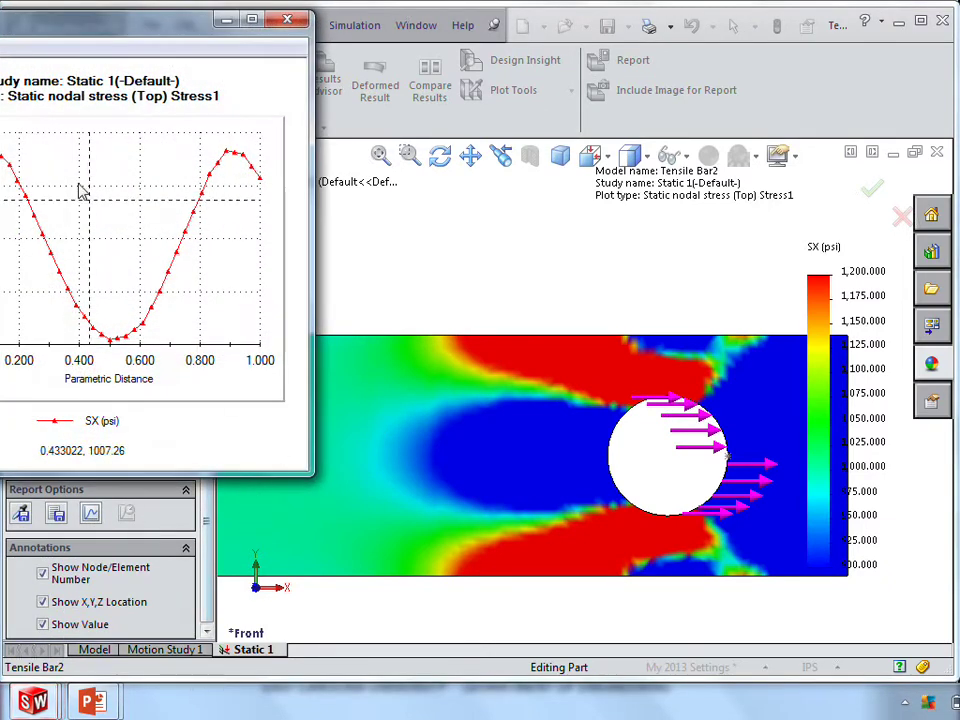
{"action": "left_click_drag", "start_coordinate": [107, 36], "coordinate": [416, 98]}
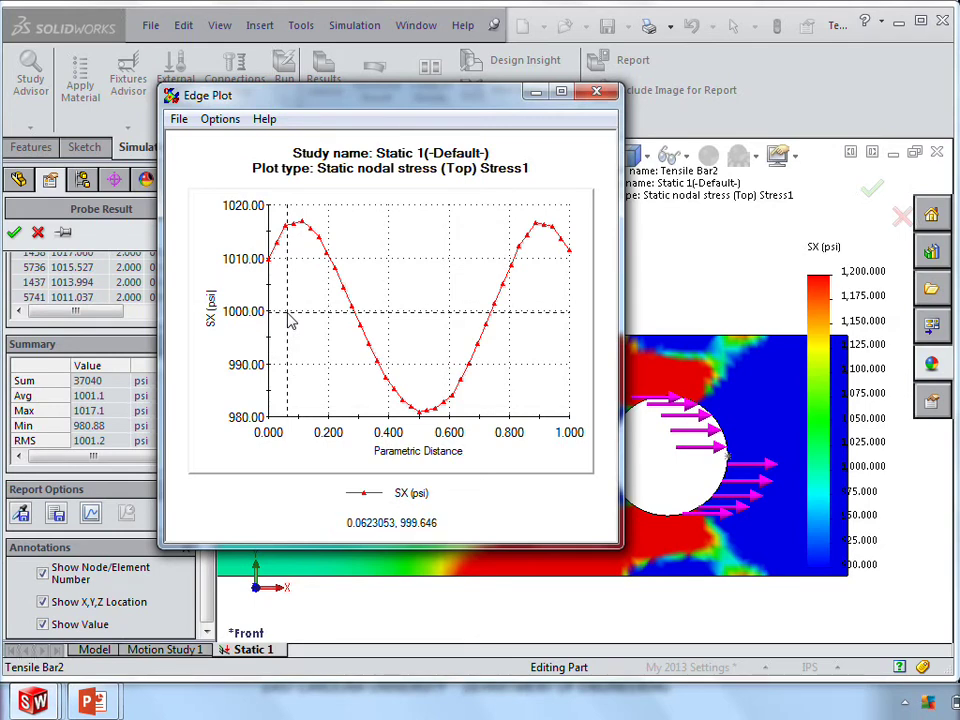
{"action": "left_click", "coordinate": [598, 92]}
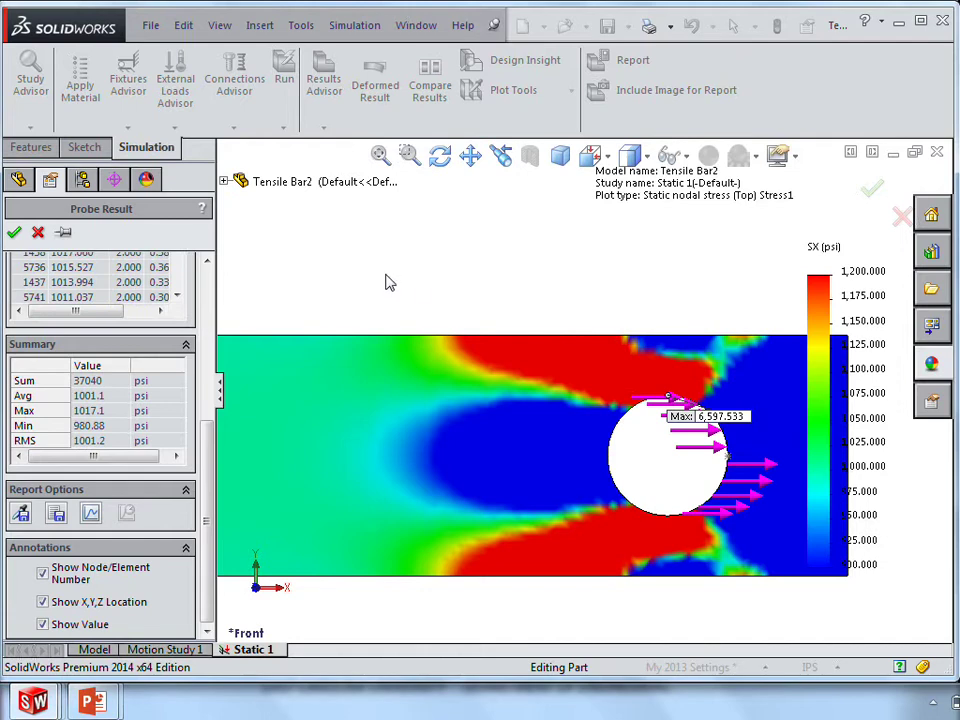
Close the probe results and switch to the Tensile Bar3 document
{"action": "left_click", "coordinate": [14, 232]}
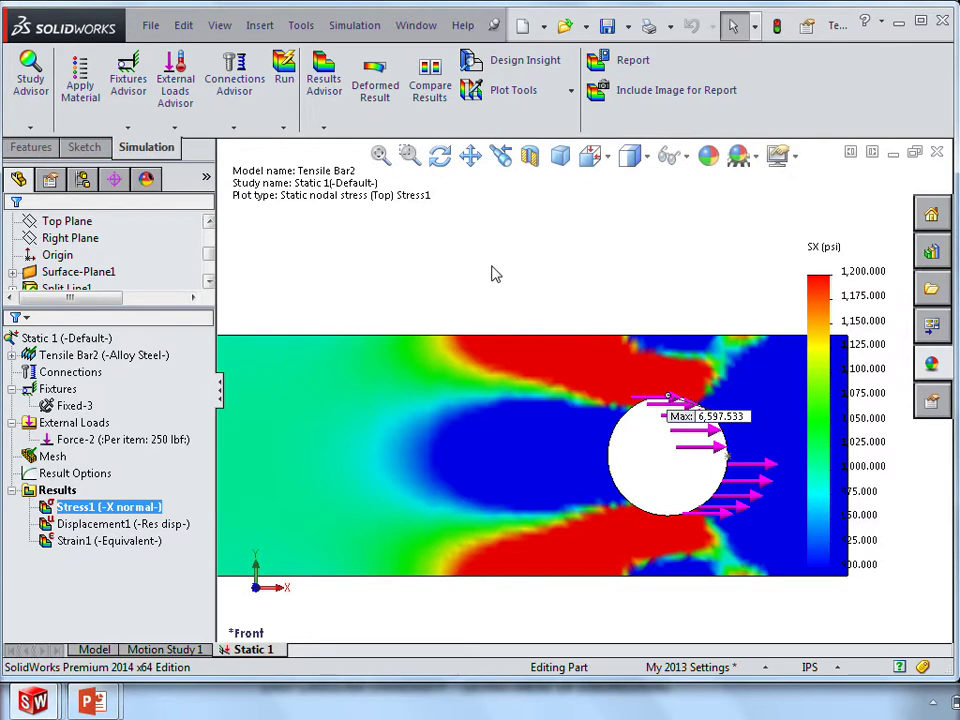
{"action": "left_click", "coordinate": [416, 25]}
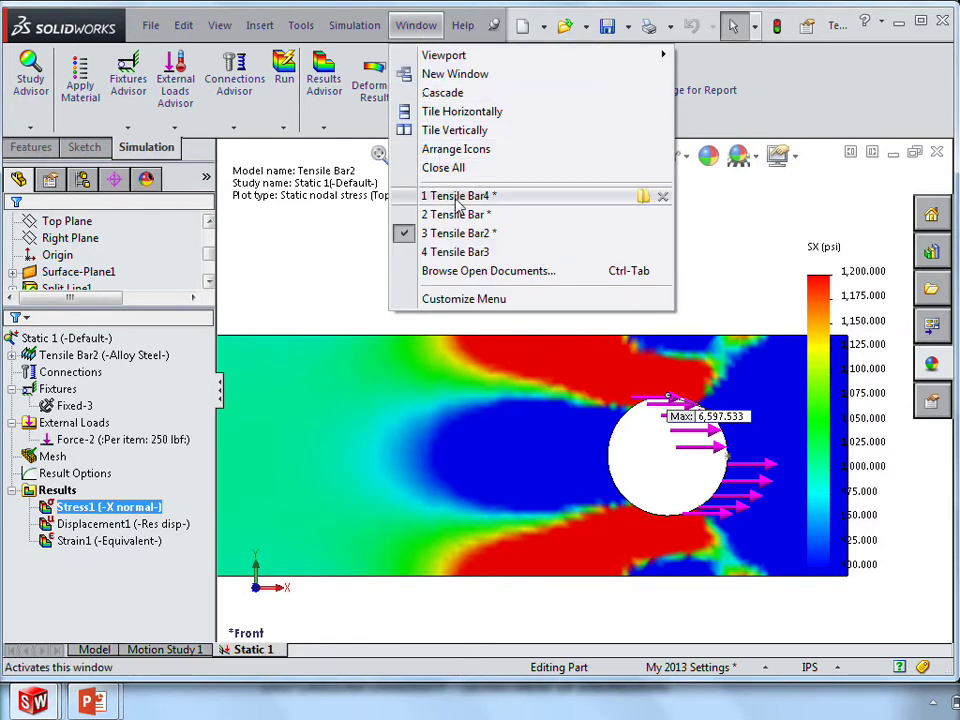
{"action": "left_click", "coordinate": [476, 252]}
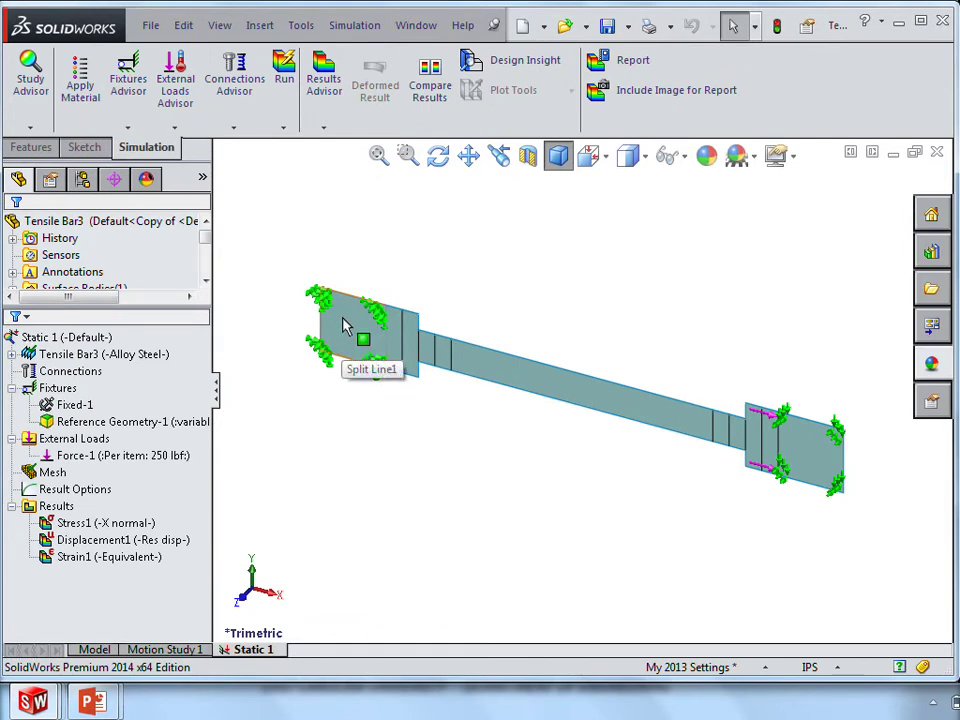
Fit the whole stepped bar on screen in the Front view
{"action": "left_click", "coordinate": [786, 467]}
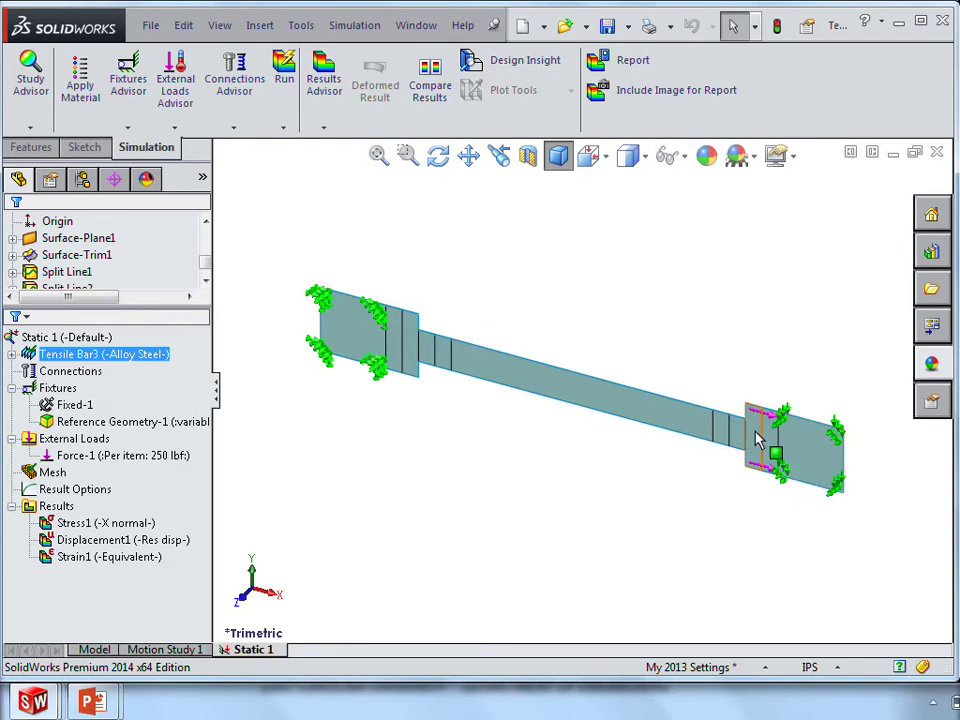
{"action": "key", "text": "f"}
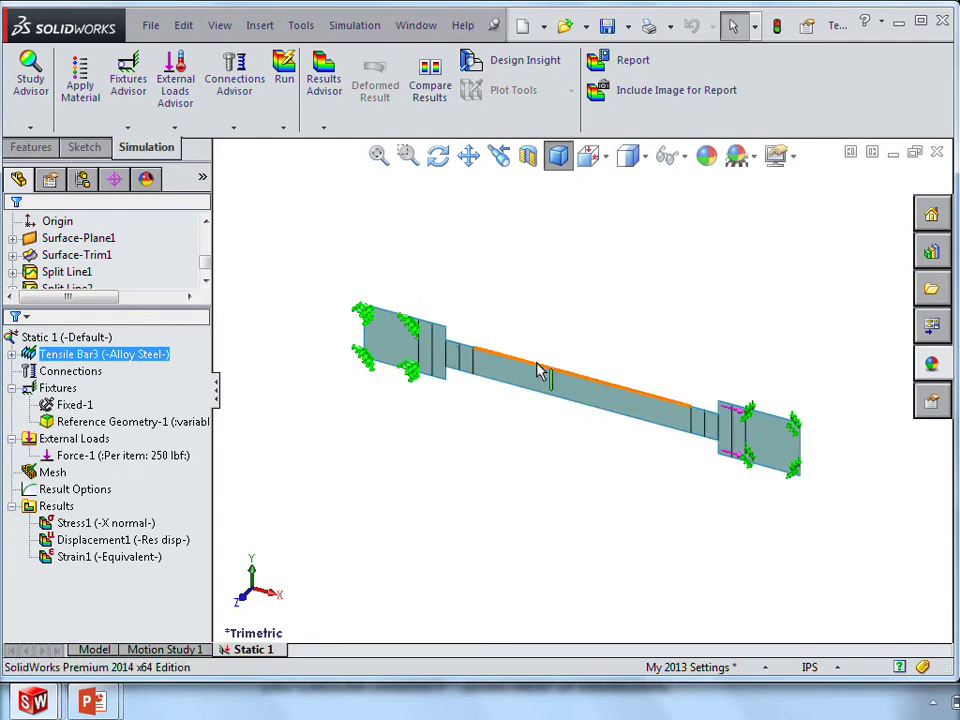
{"action": "left_click", "coordinate": [607, 157]}
{"action": "left_click", "coordinate": [622, 255]}
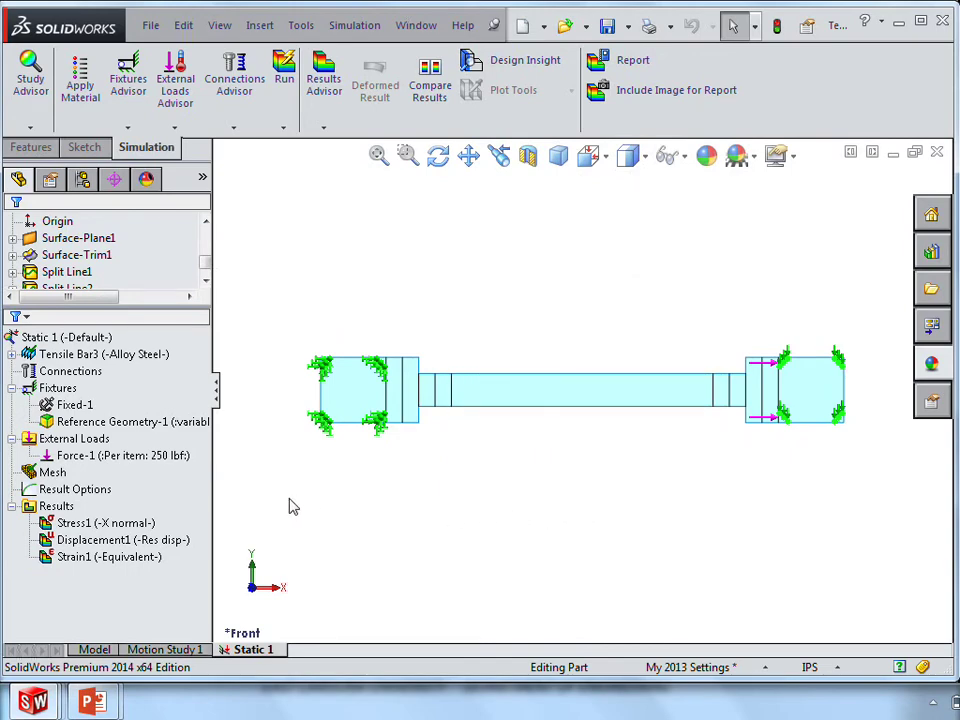
{"action": "left_click", "coordinate": [124, 524]}
Show the Stress1 SX plot on Tensile Bar3 and zoom in on the left shoulder
{"action": "right_click", "coordinate": [124, 528]}
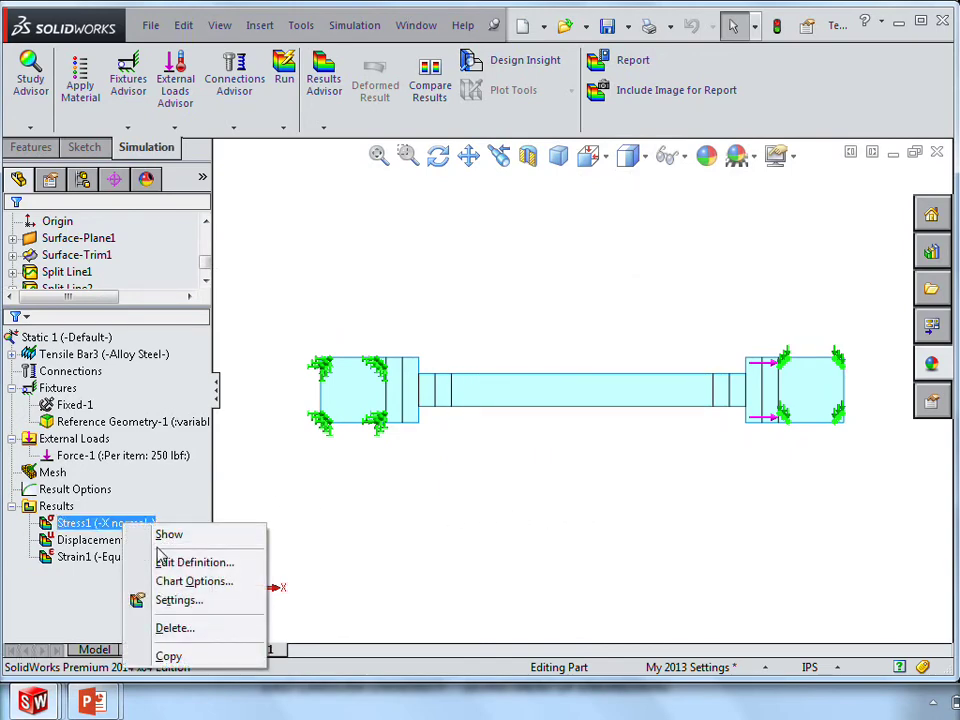
{"action": "left_click", "coordinate": [168, 536]}
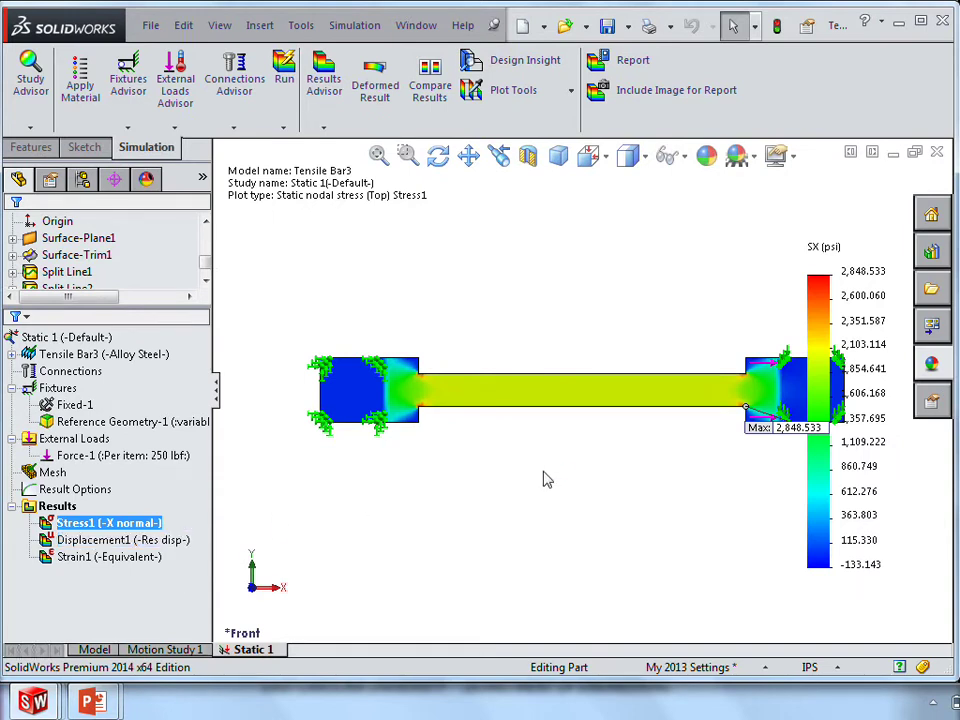
{"action": "left_click", "coordinate": [407, 155]}
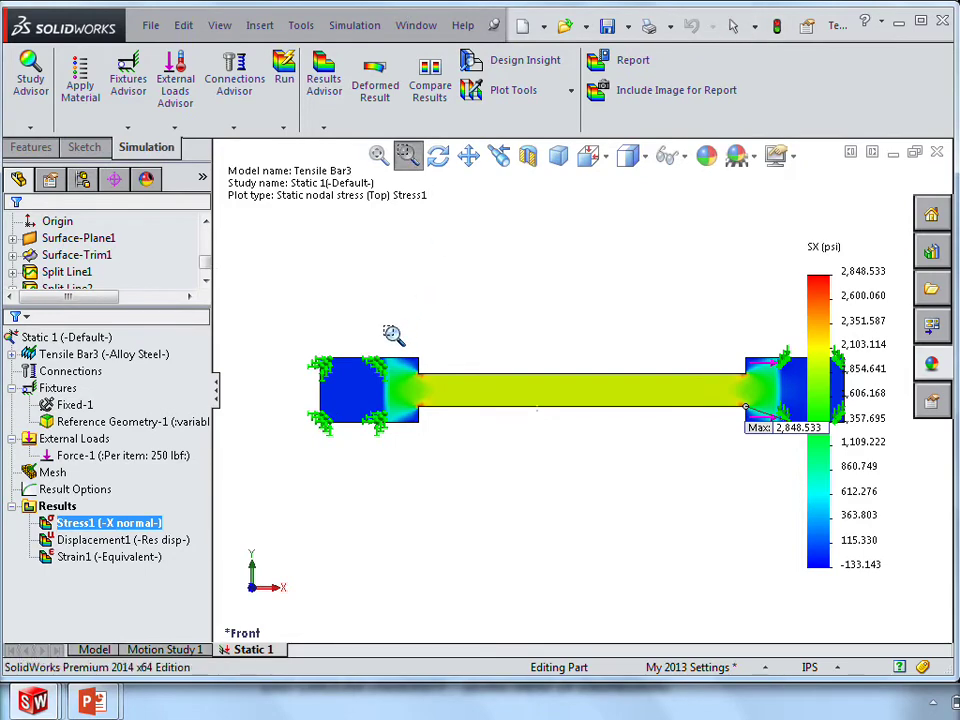
{"action": "left_click_drag", "start_coordinate": [366, 347], "coordinate": [498, 462]}
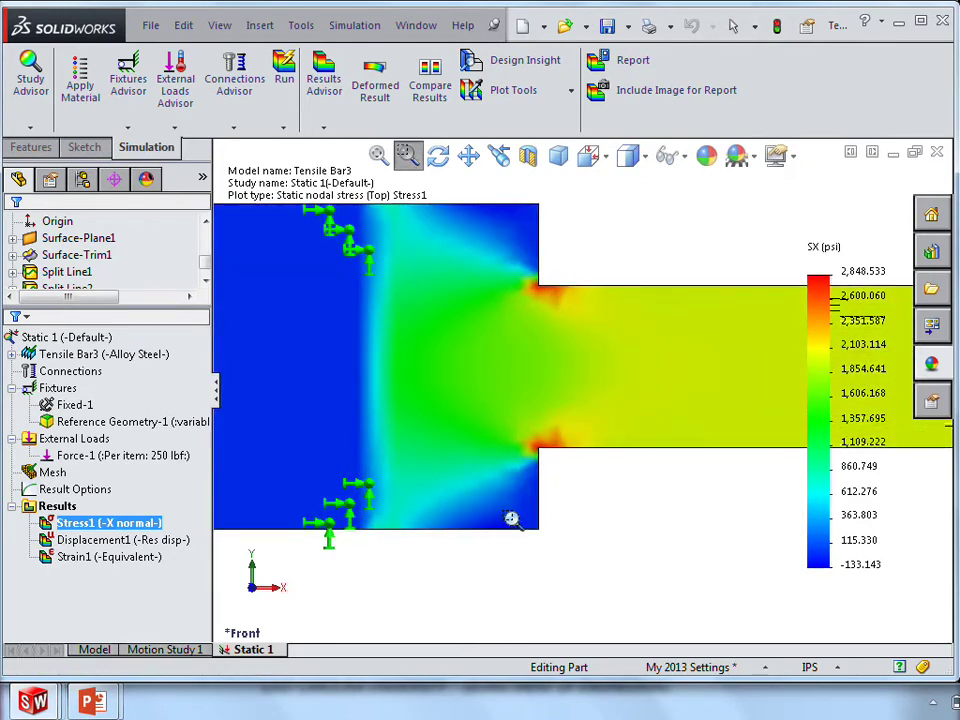
{"action": "left_click", "coordinate": [407, 155]}
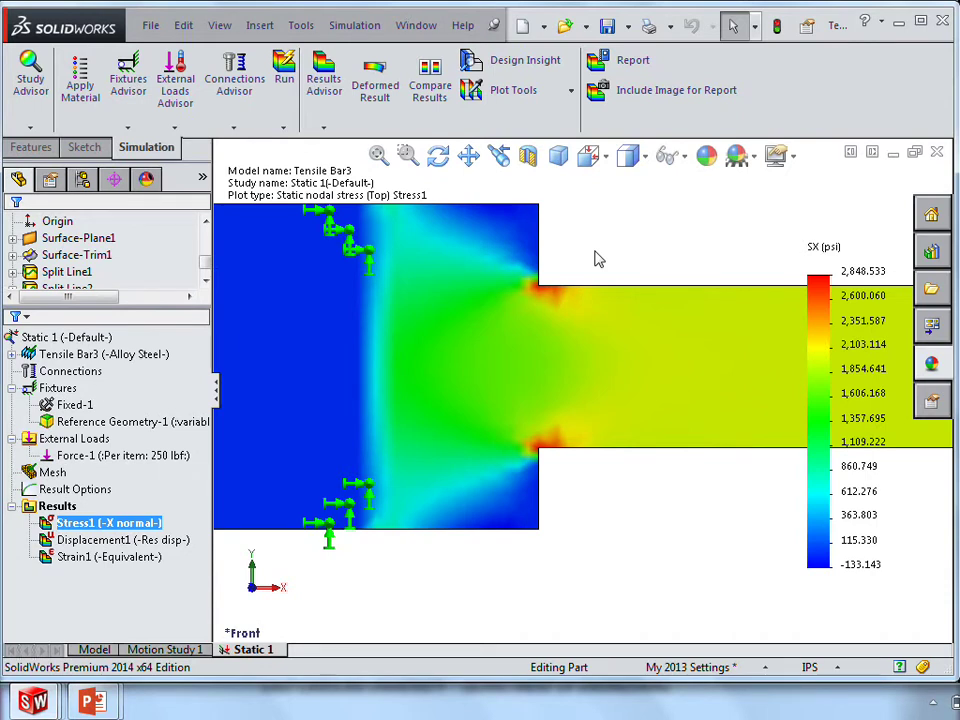
{"action": "left_click", "coordinate": [426, 32]}
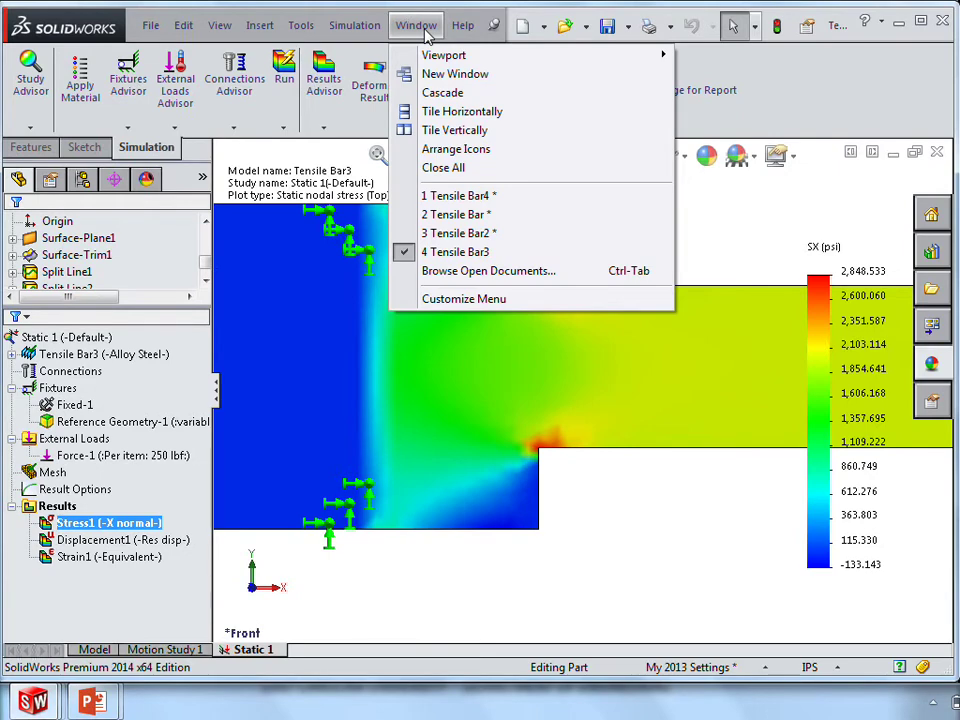
Bring the Tensile Bar4 dog-bone document to the front
{"action": "left_click", "coordinate": [482, 197]}
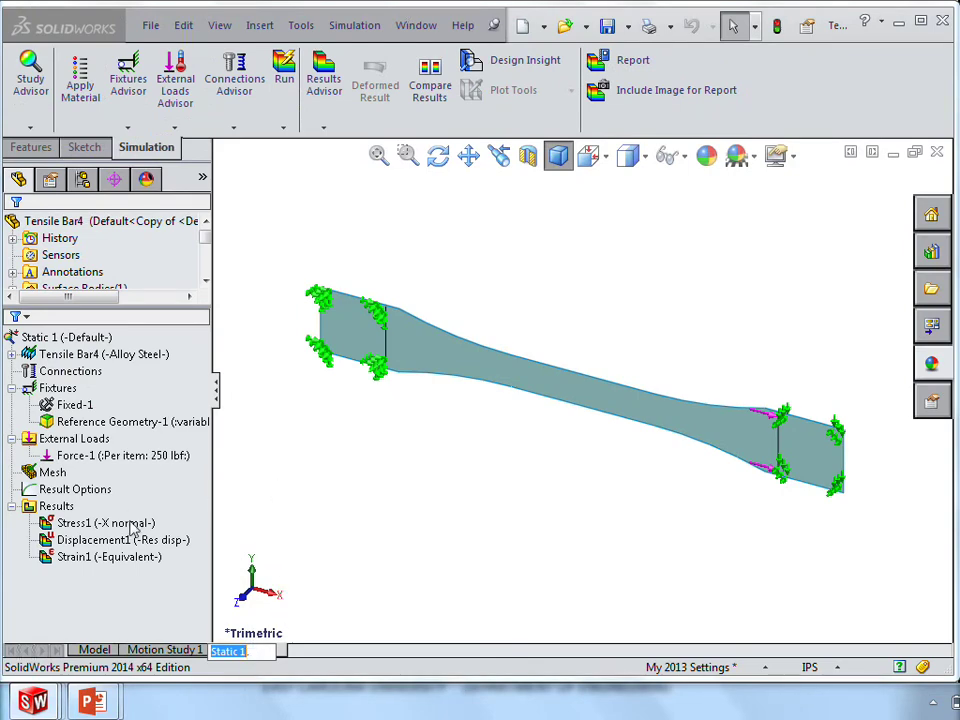
{"action": "left_click", "coordinate": [251, 525]}
{"action": "right_click", "coordinate": [96, 524]}
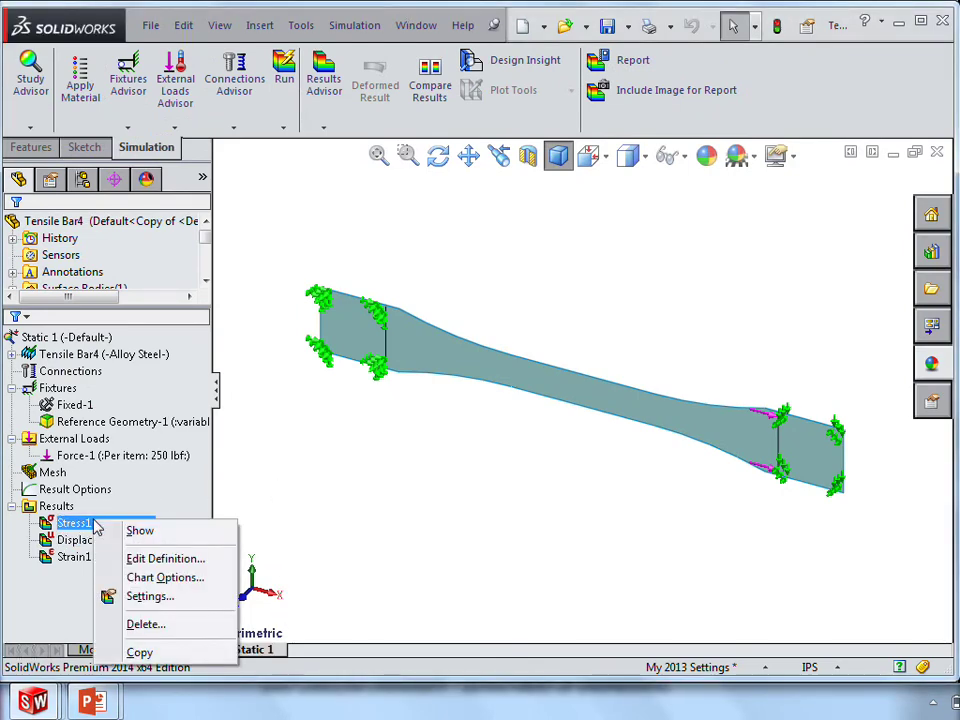
Show Tensile Bar4's SX plot, lift the Max 2,040.741 label, and zoom the front view's left half
{"action": "left_click", "coordinate": [138, 531]}
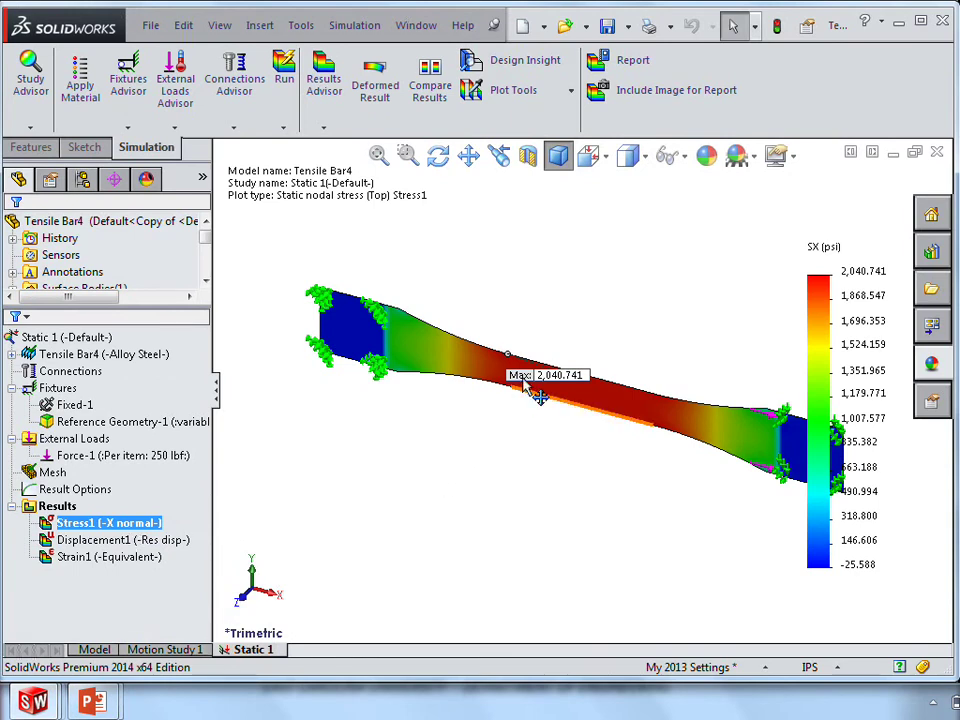
{"action": "left_click_drag", "start_coordinate": [523, 385], "coordinate": [543, 343]}
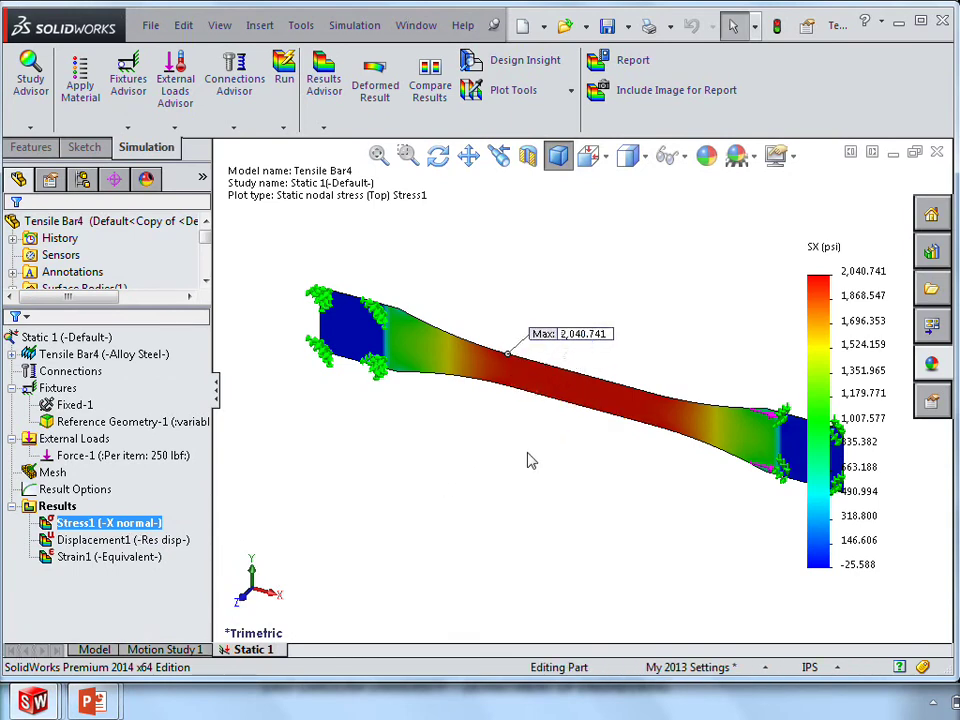
{"action": "left_click", "coordinate": [604, 155]}
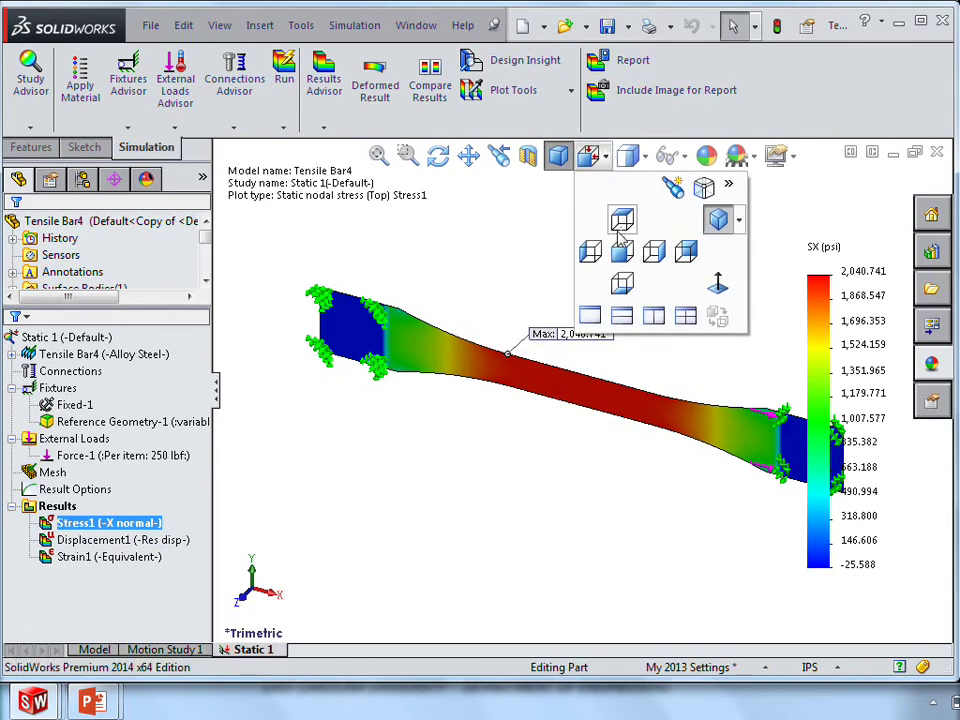
{"action": "left_click", "coordinate": [622, 250]}
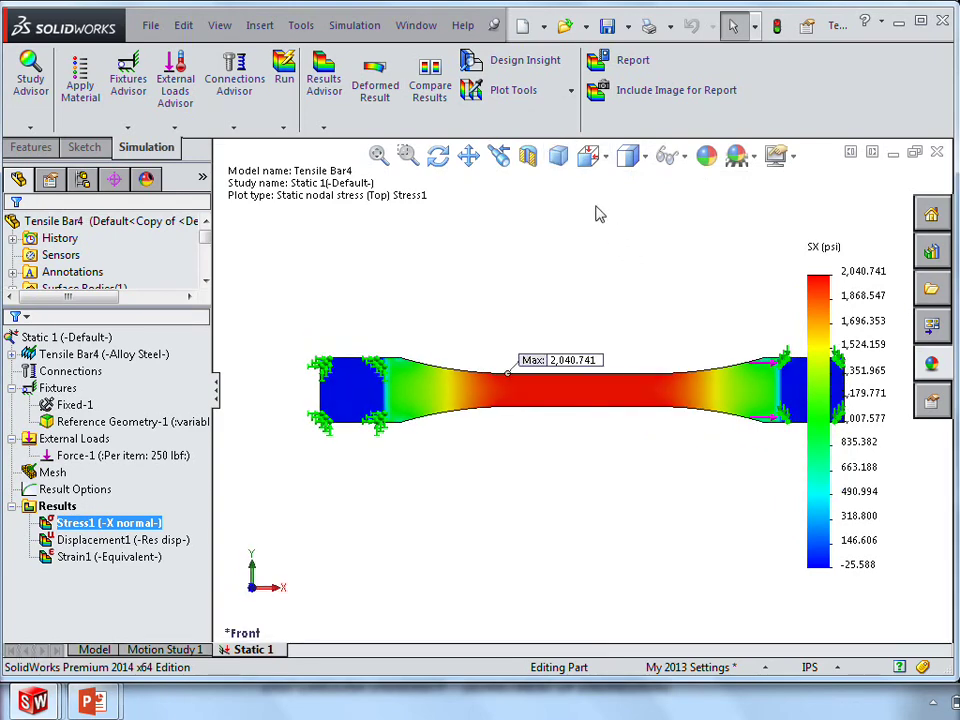
{"action": "left_click", "coordinate": [405, 154]}
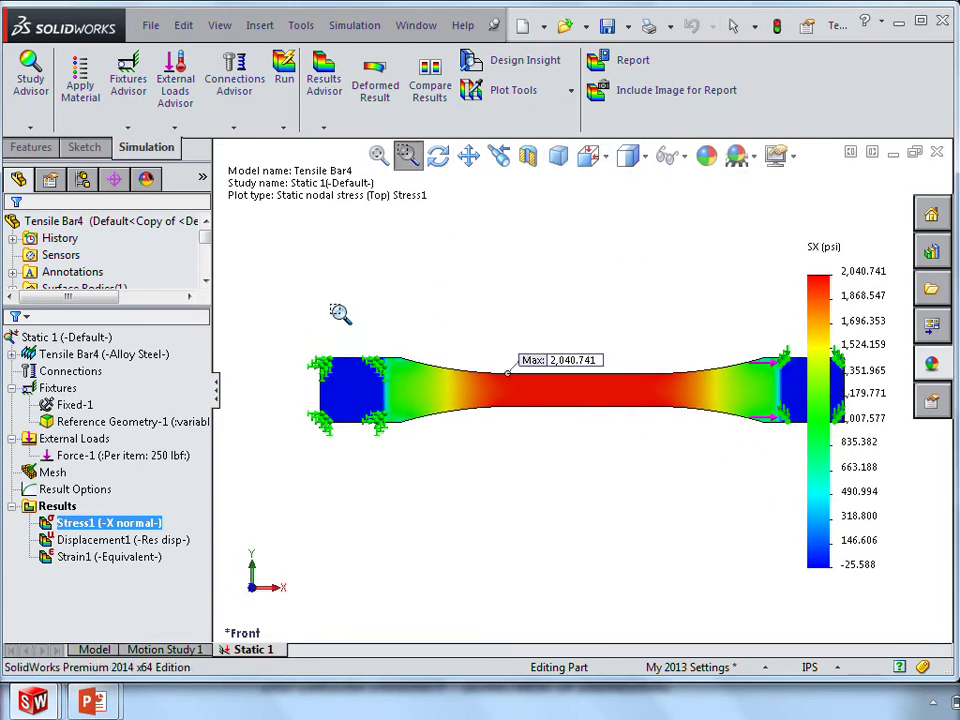
{"action": "left_click_drag", "start_coordinate": [338, 311], "coordinate": [688, 506]}
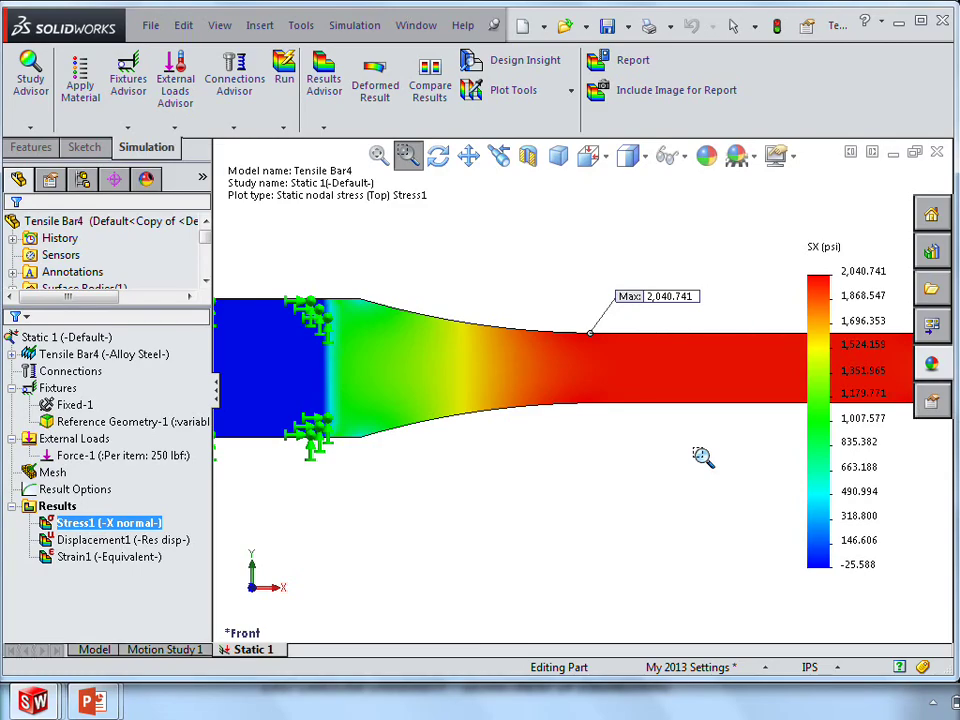
Switch from SolidWorks to the St. Venant's Principle PowerPoint slideshow
{"action": "key", "text": "super+Tab"}
{"action": "key", "text": "super+Tab"}
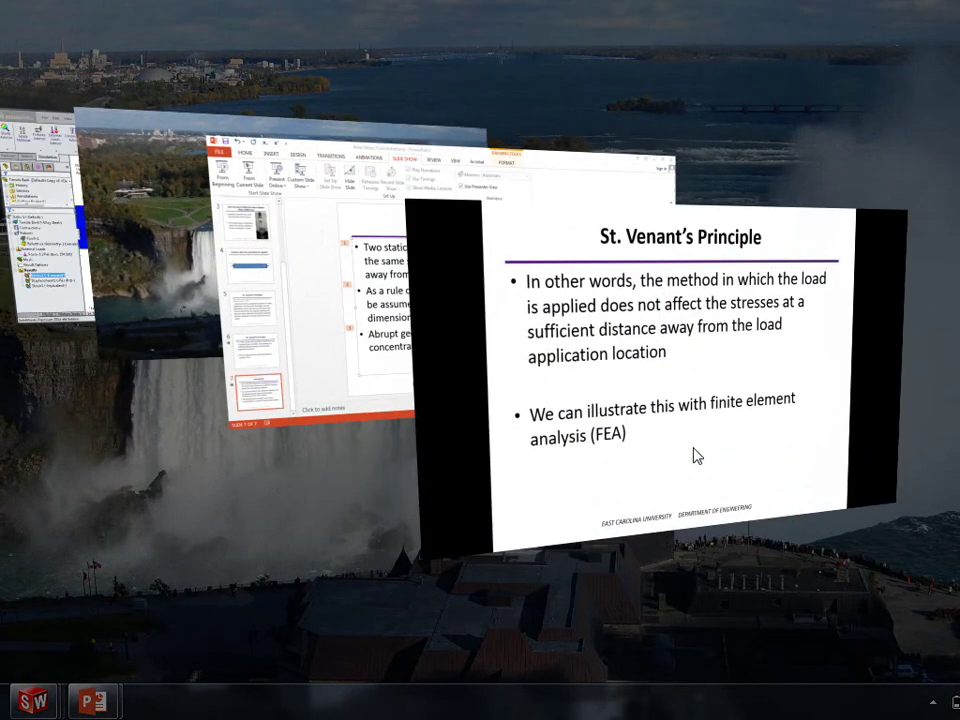